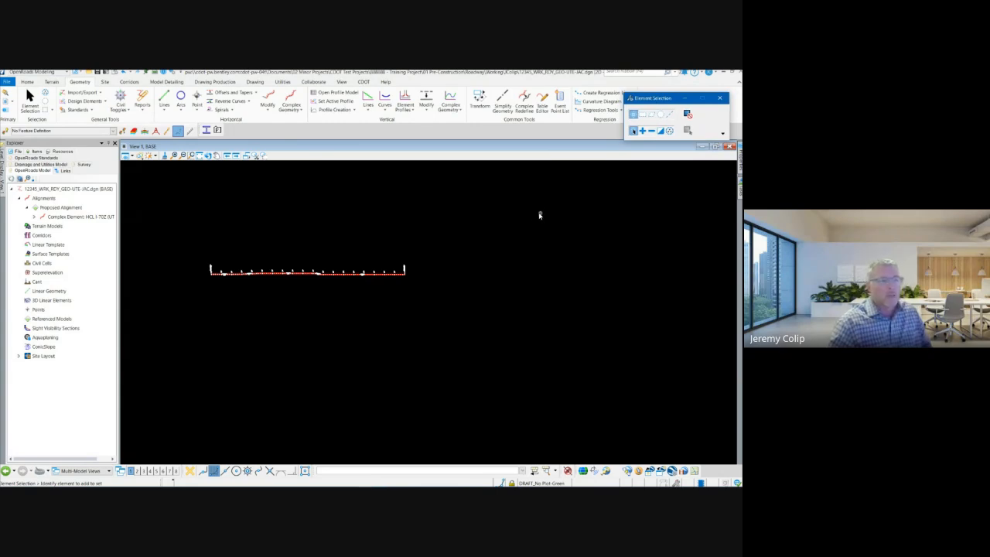
# Search the commands for "de" and show the Details panel, after repositioning the Element Selection window
pyautogui.moveTo(650, 98); pyautogui.dragTo(615, 97)
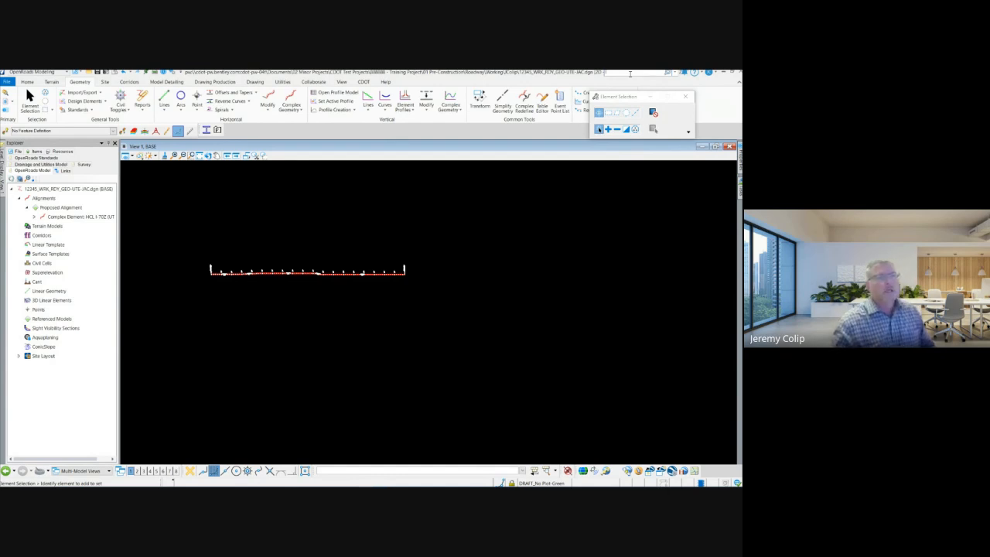
pyautogui.moveTo(622, 102); pyautogui.dragTo(645, 102)
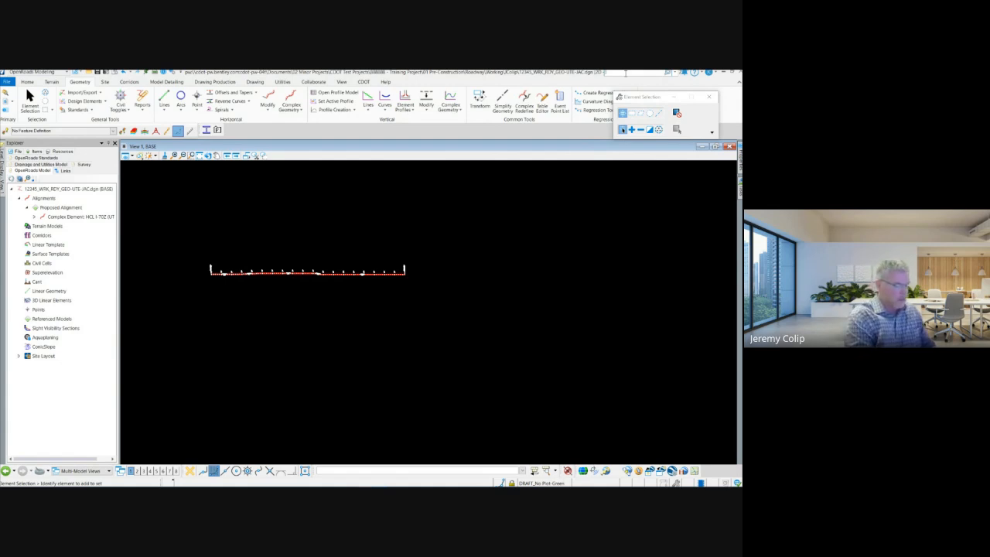
pyautogui.click(625, 74)
pyautogui.write('de')
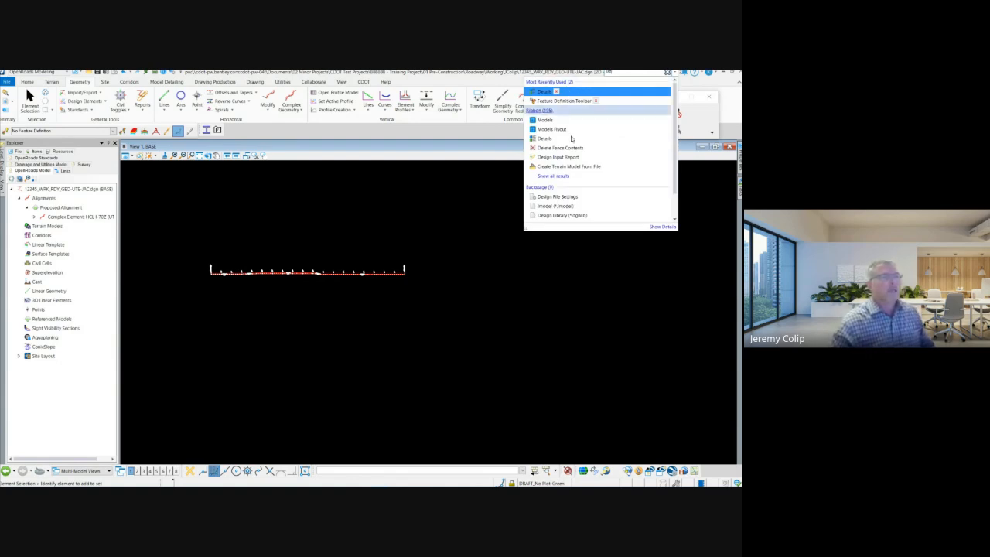
pyautogui.moveTo(536, 93)
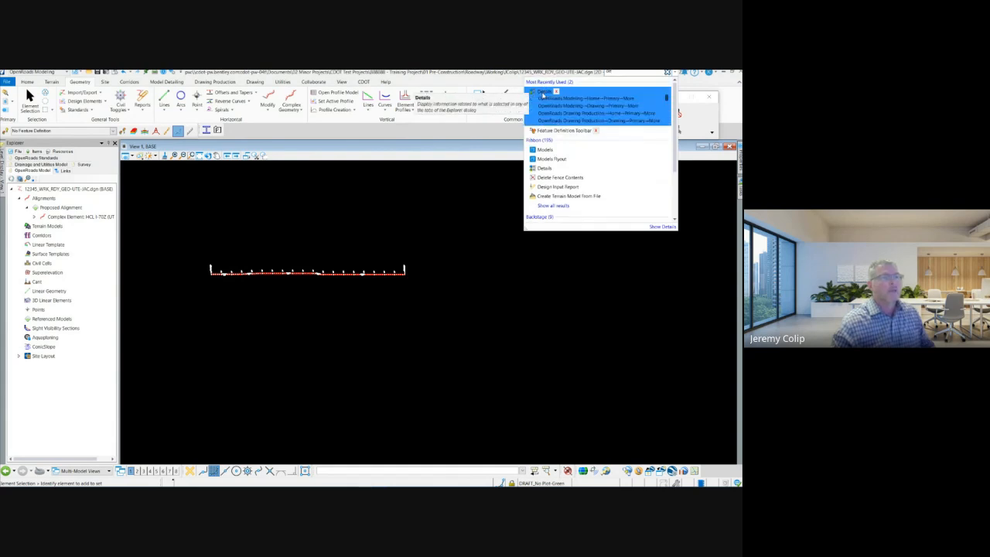
pyautogui.click(544, 92)
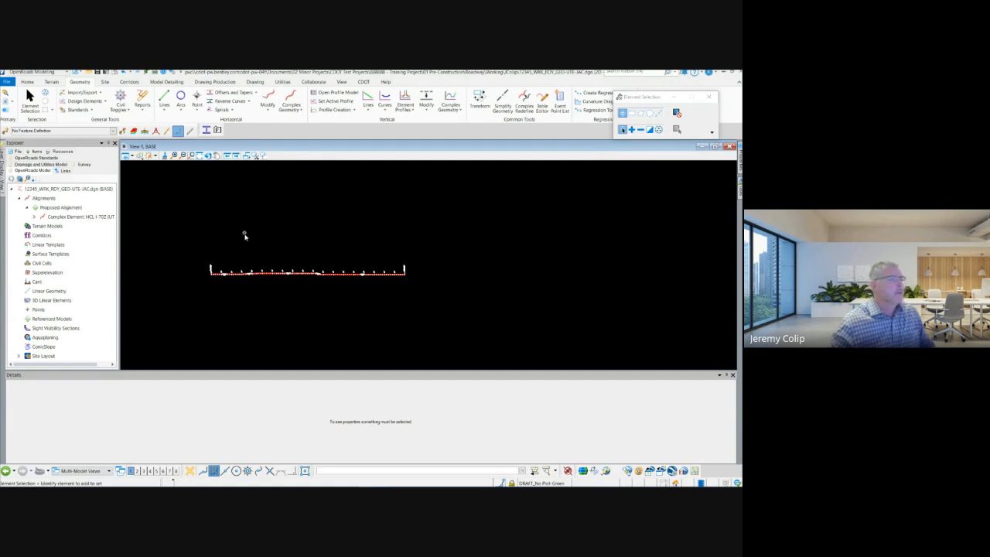
# Select the length annotation below the alignment's first tangent and review its Class options and other detail columns
pyautogui.scroll(3, 199, 287)
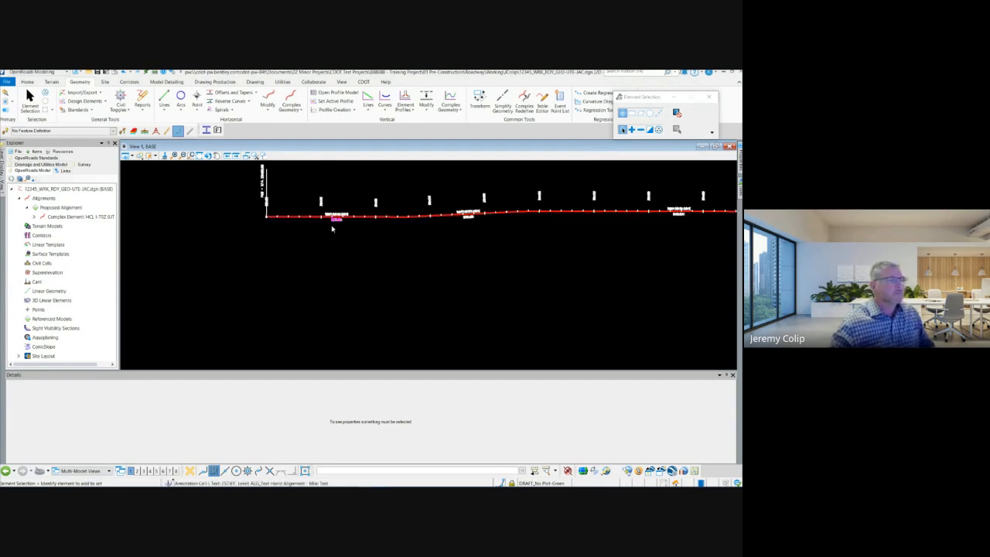
pyautogui.click(382, 294)
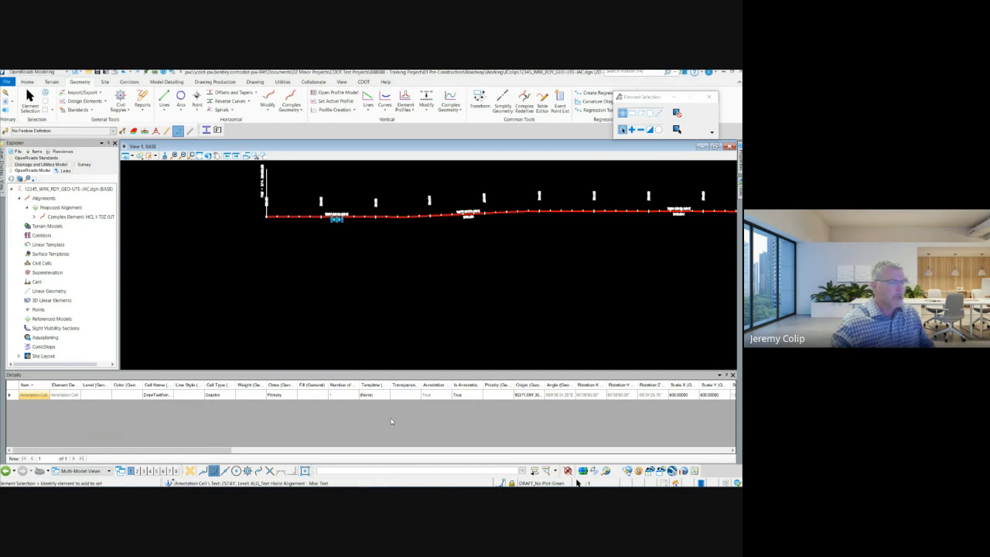
pyautogui.click(291, 397)
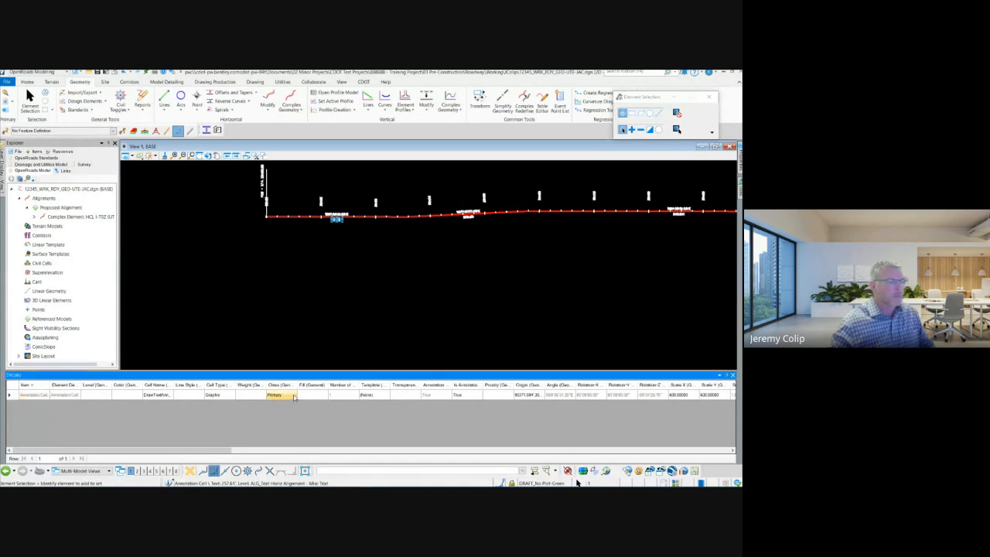
pyautogui.click(293, 396)
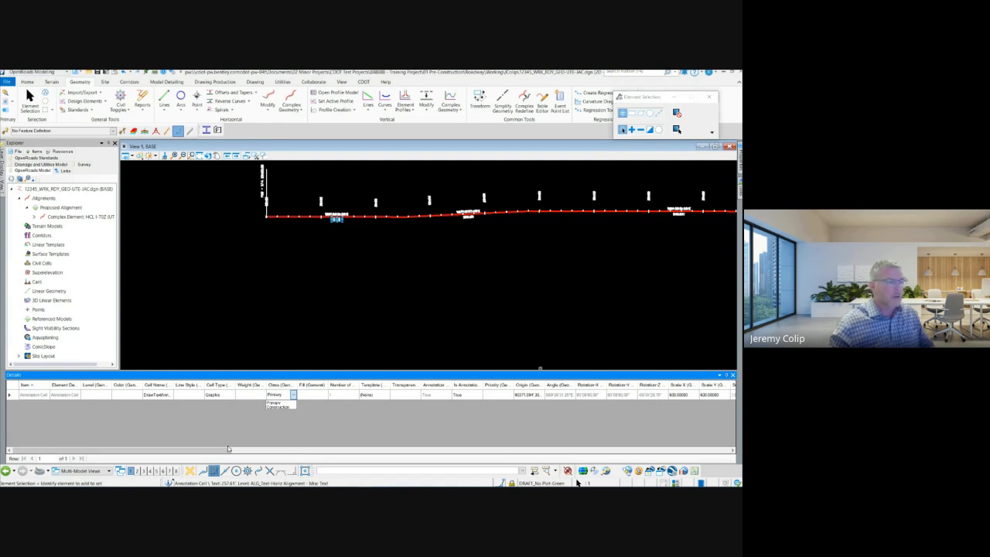
pyautogui.press('Escape')
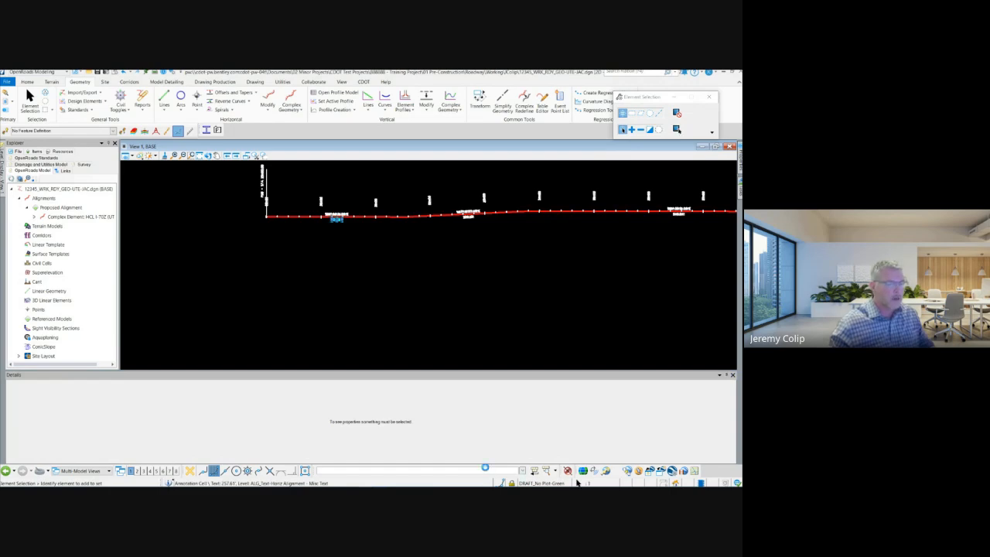
pyautogui.moveTo(208, 447); pyautogui.dragTo(391, 456)
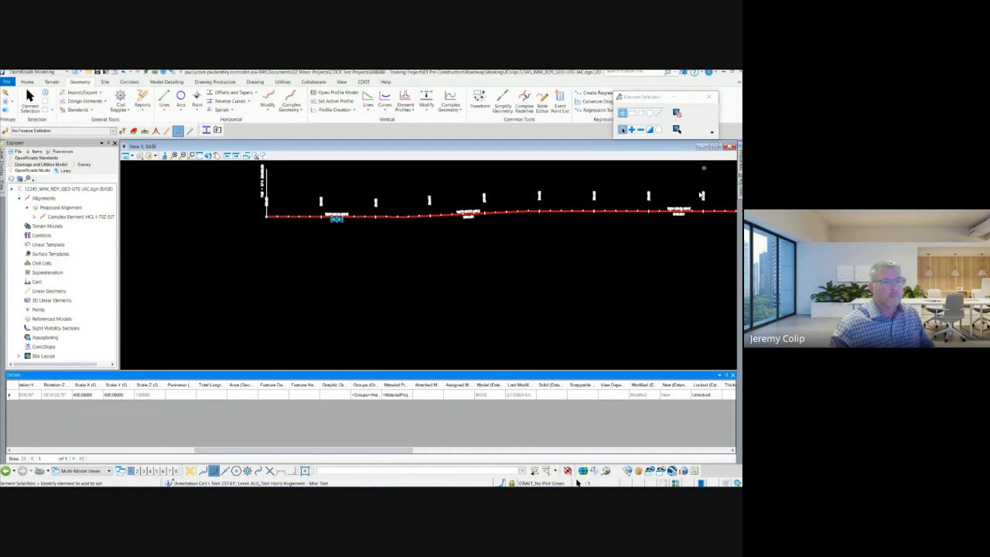
# Keep the Properties panel pinned open and look through the length annotation's remaining properties and detail columns
pyautogui.moveTo(739, 160)
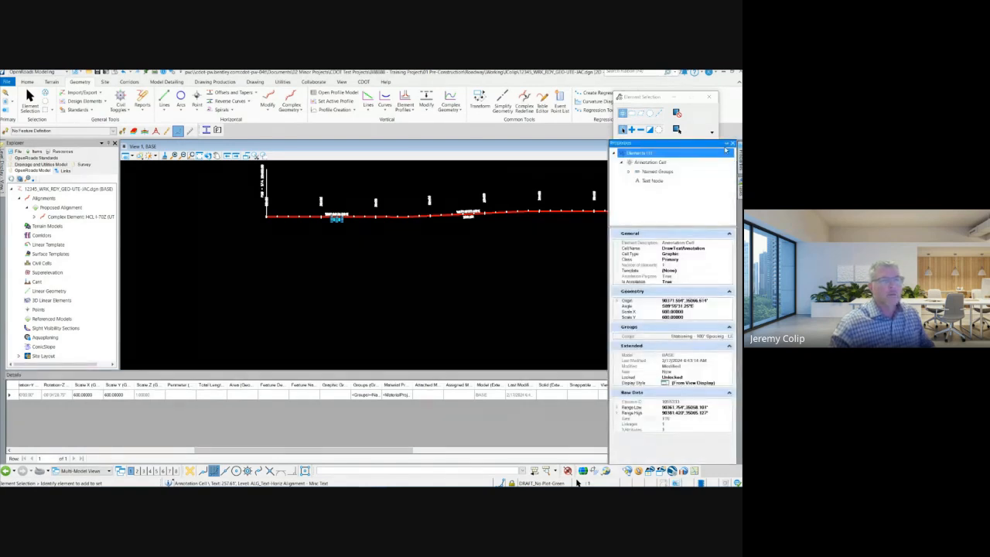
pyautogui.click(726, 145)
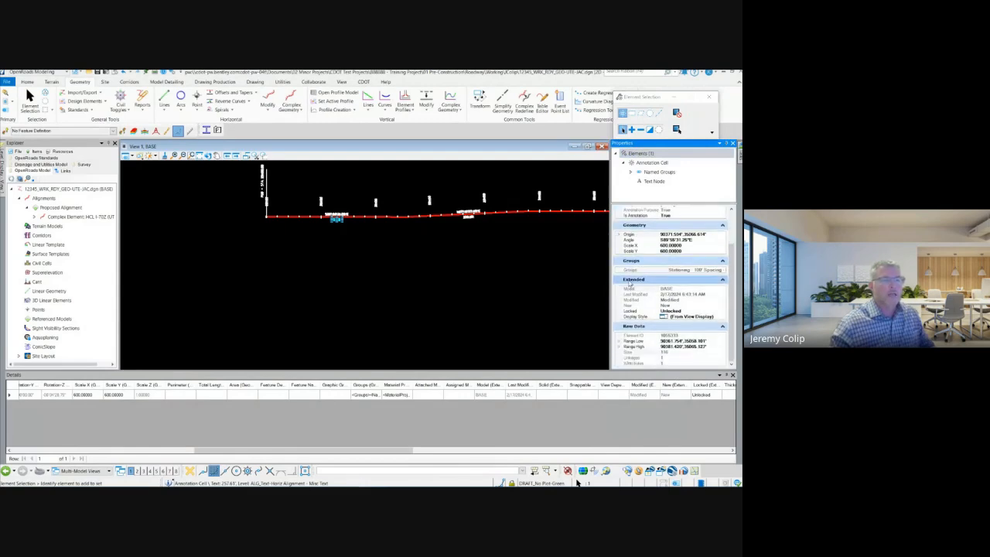
pyautogui.scroll(-1, 666, 294)
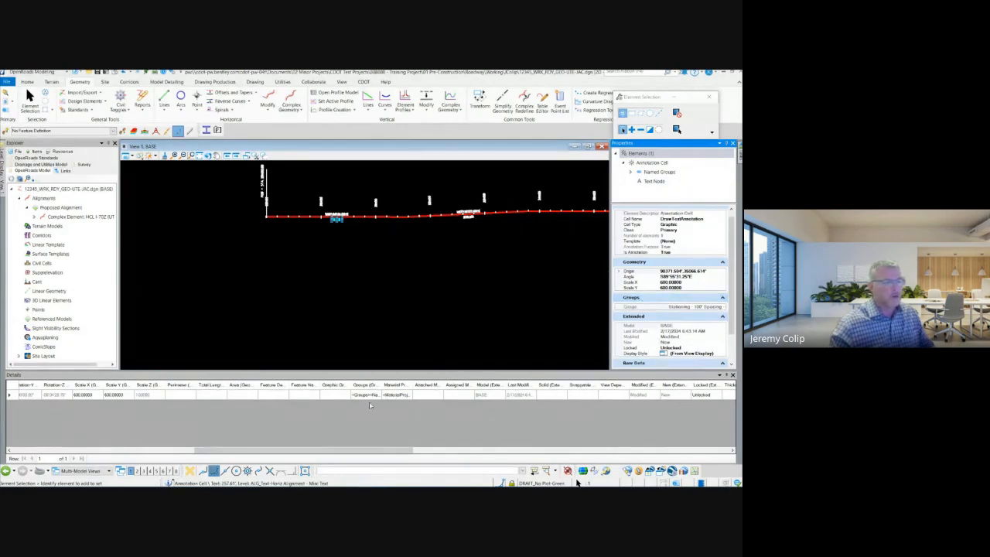
pyautogui.moveTo(333, 449); pyautogui.dragTo(519, 459)
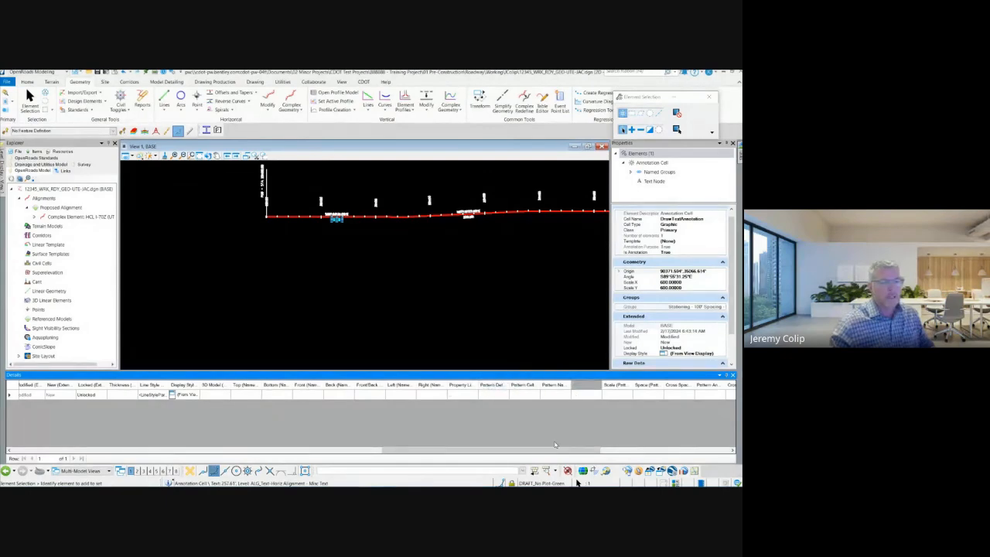
pyautogui.moveTo(571, 451); pyautogui.dragTo(701, 451)
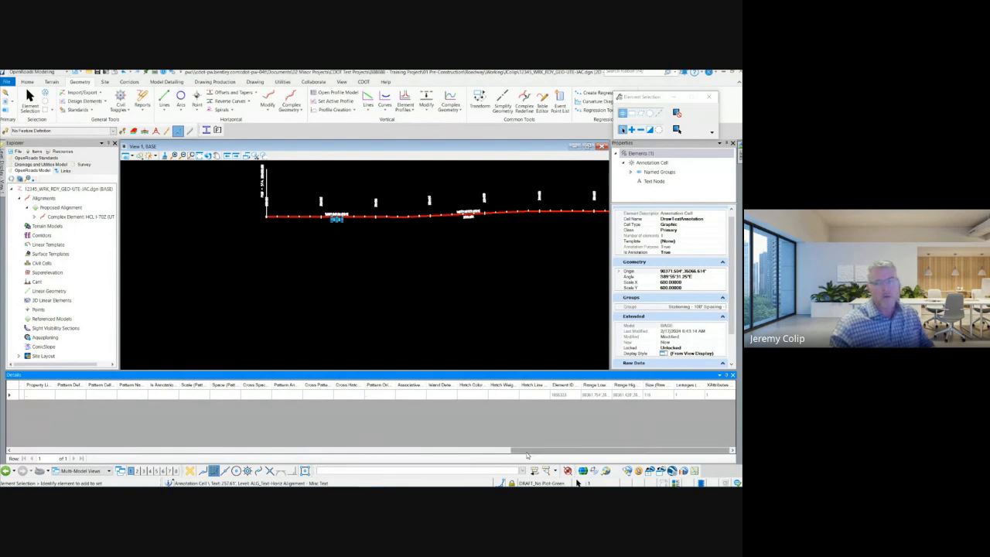
pyautogui.moveTo(526, 453); pyautogui.dragTo(359, 456)
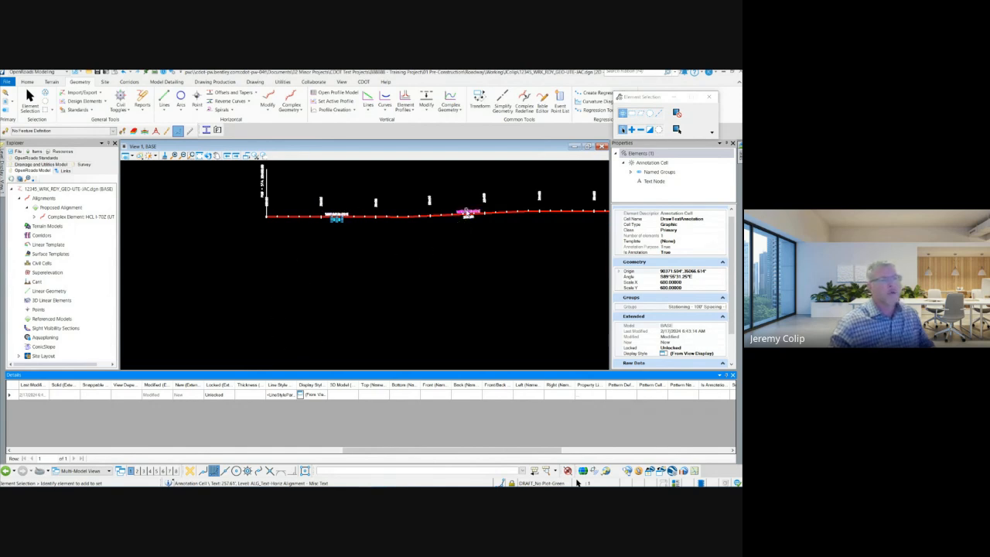
# Clear the current selection and move the 31+00 station label slightly down toward the alignment, away from its station tick
pyautogui.scroll(8, 387, 232)
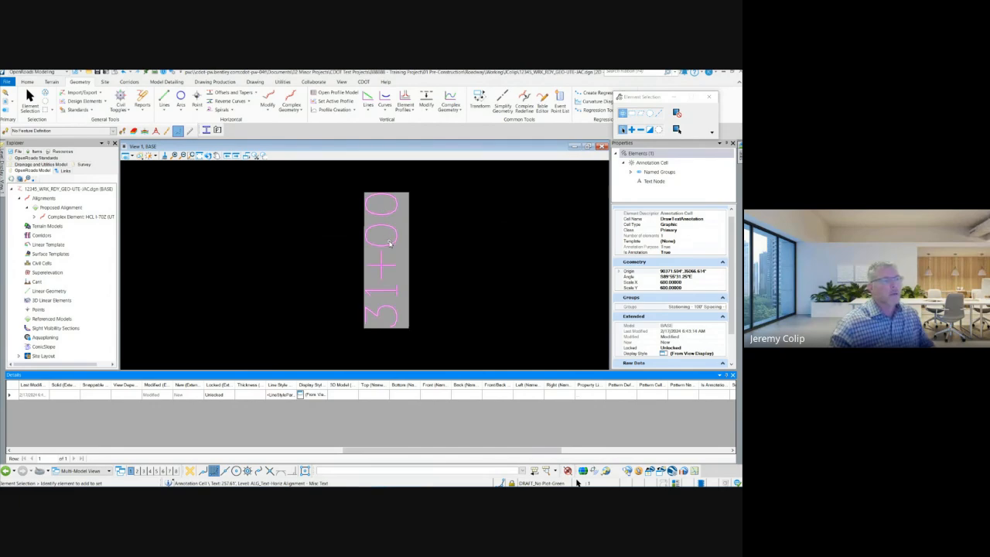
pyautogui.scroll(-8, 389, 243)
pyautogui.press('Escape')
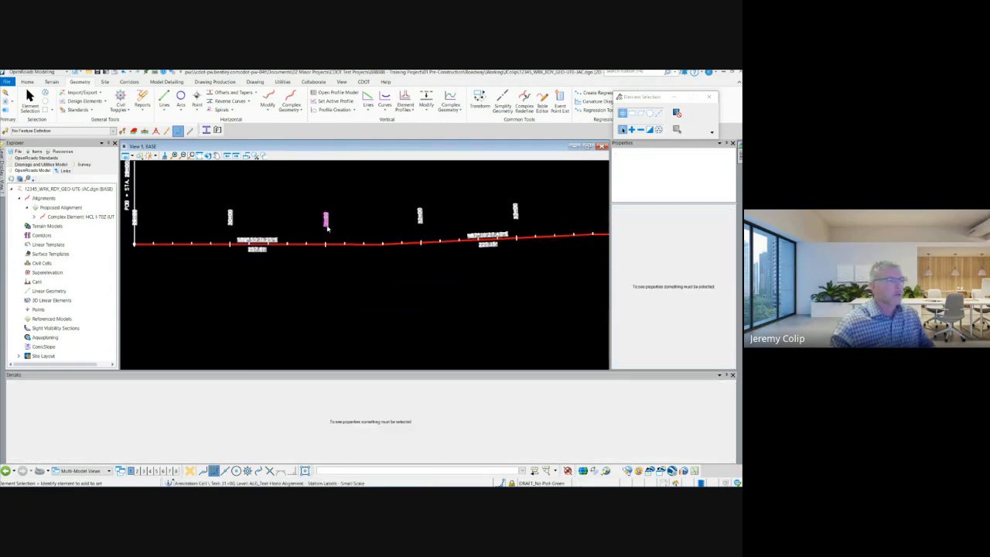
pyautogui.moveTo(334, 233); pyautogui.dragTo(335, 231)
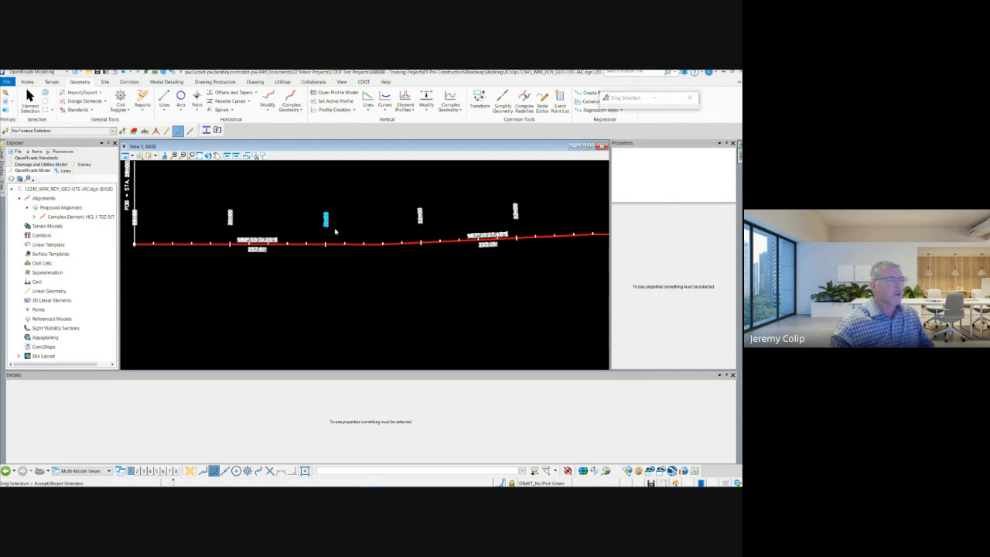
pyautogui.click(314, 266)
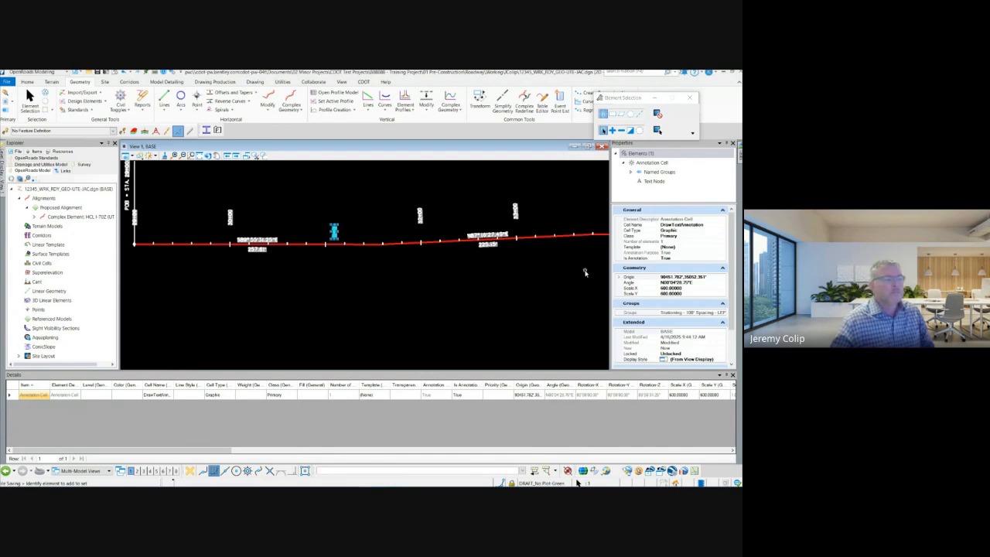
pyautogui.click(329, 295)
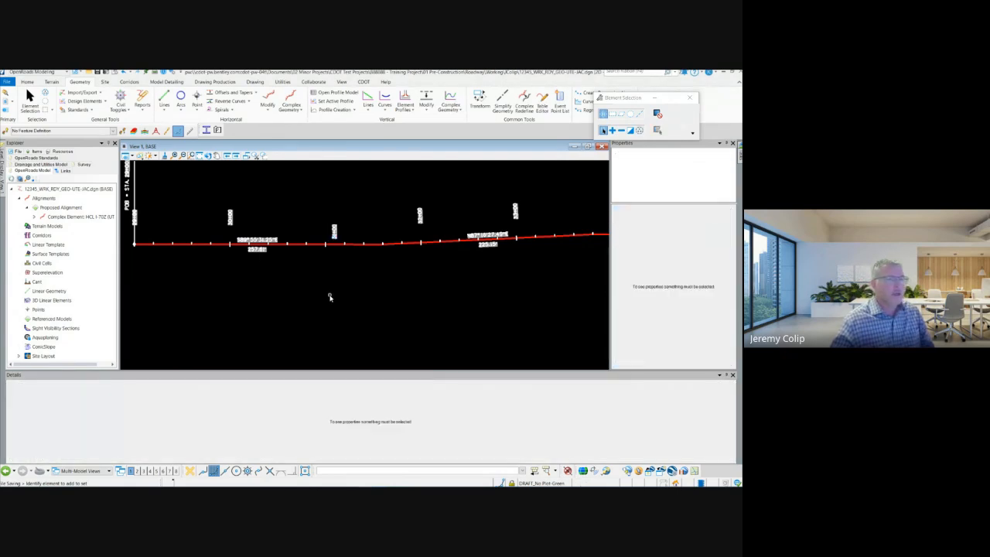
# Select the proposed alignment's complex element HCL I-70Z (UTE AVE), review its feature, stroking and extended properties, and deselect it
pyautogui.click(66, 207)
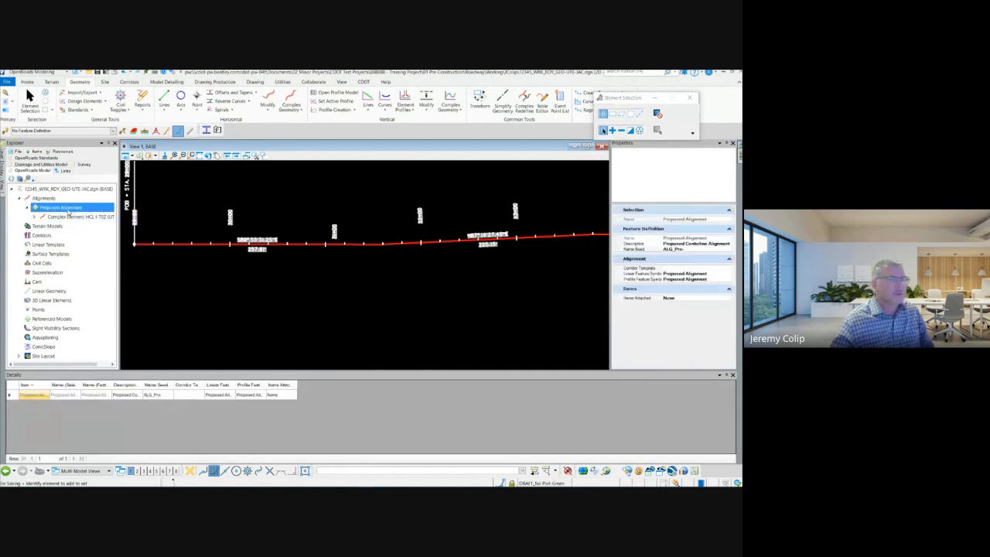
pyautogui.click(69, 218)
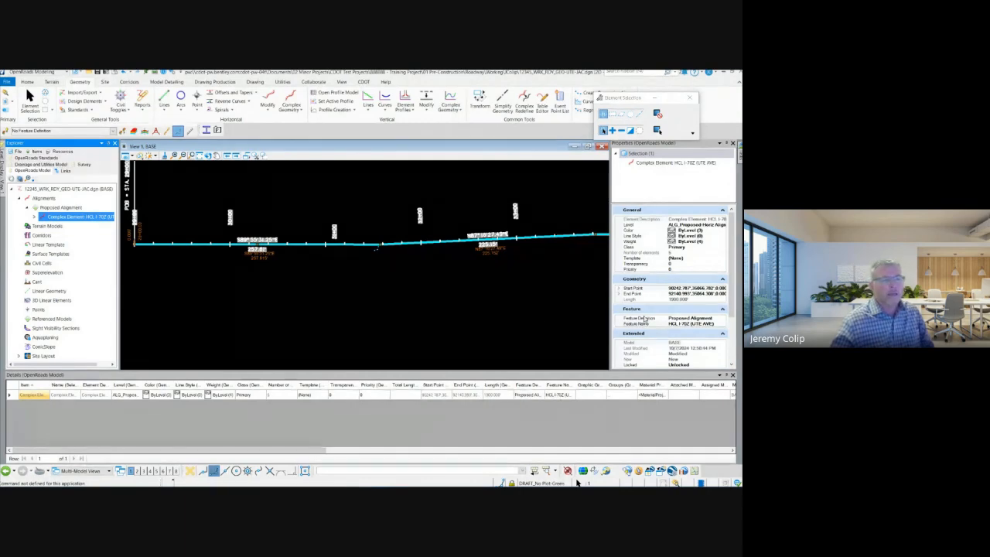
pyautogui.scroll(-2, 645, 316)
pyautogui.scroll(-1, 645, 316)
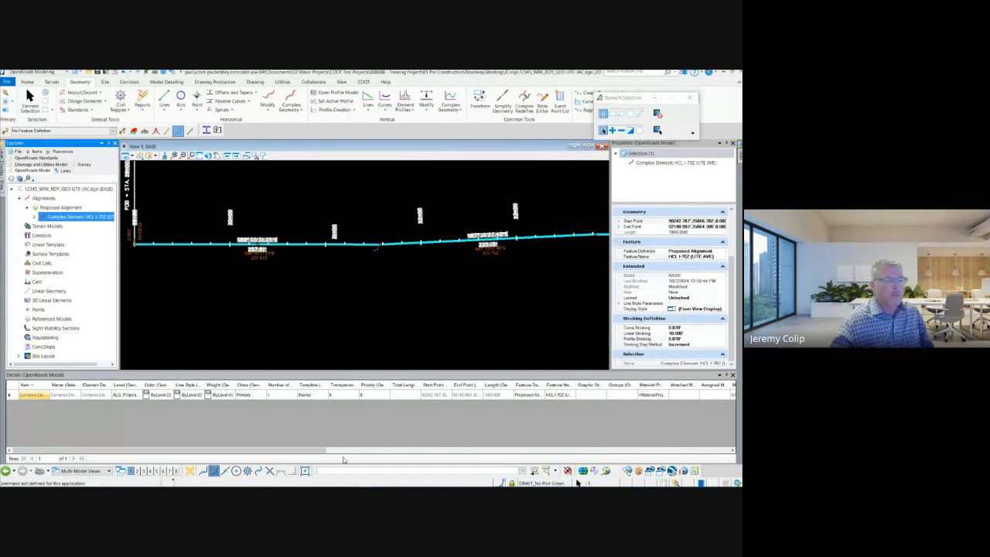
pyautogui.moveTo(313, 450); pyautogui.dragTo(560, 452)
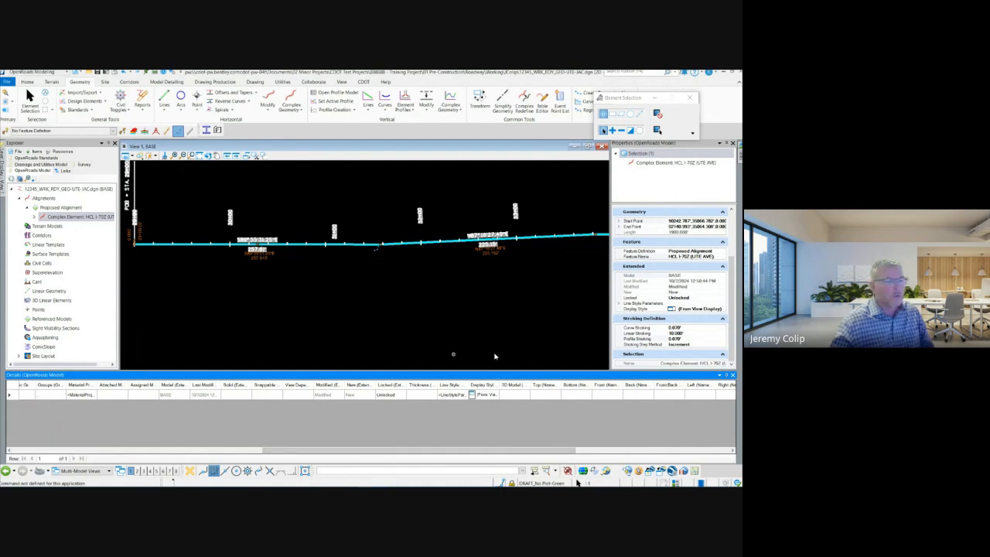
pyautogui.click(372, 300)
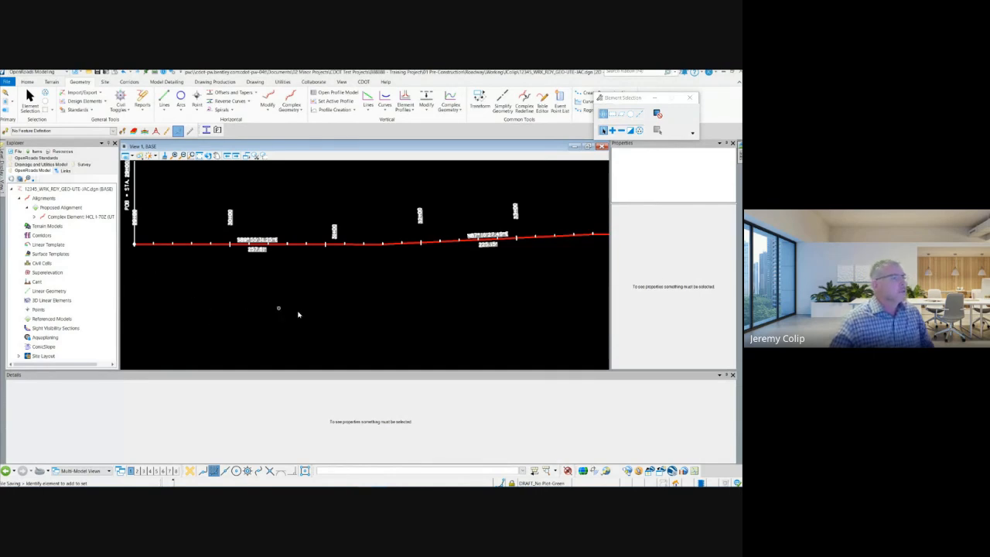
# Toggle the display of Select By Attributes among the Home selection tools and choose the OpenRoads Modeling workflow
pyautogui.click(28, 82)
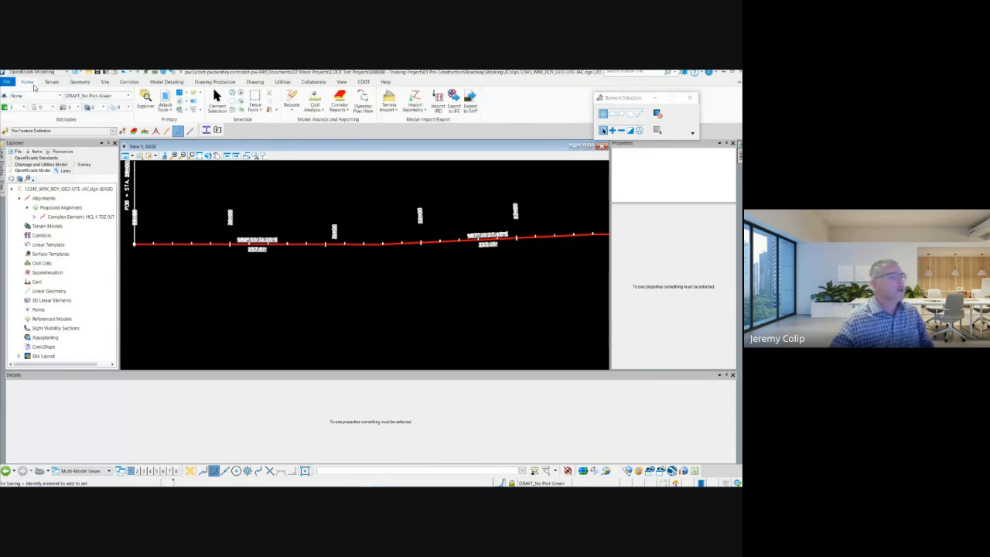
pyautogui.click(239, 112)
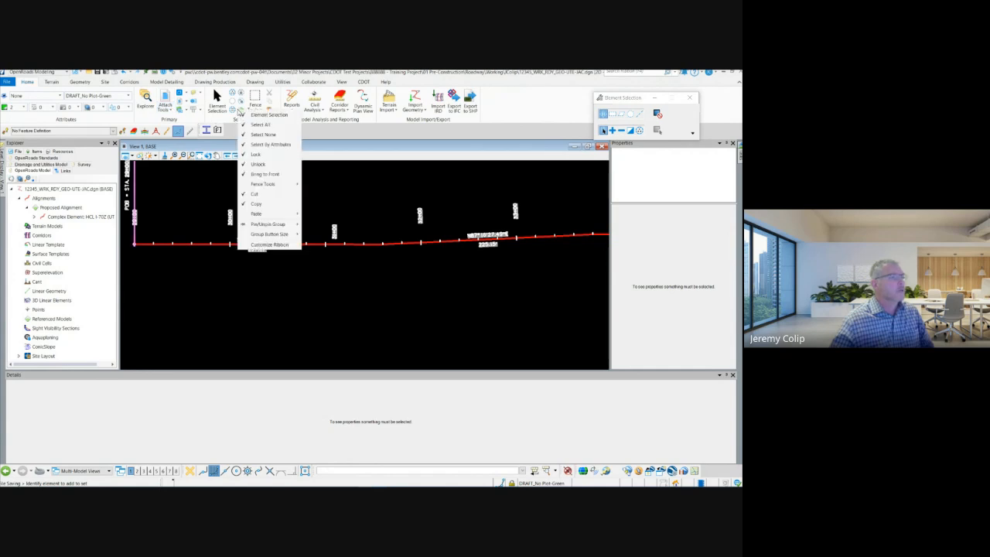
pyautogui.click(261, 144)
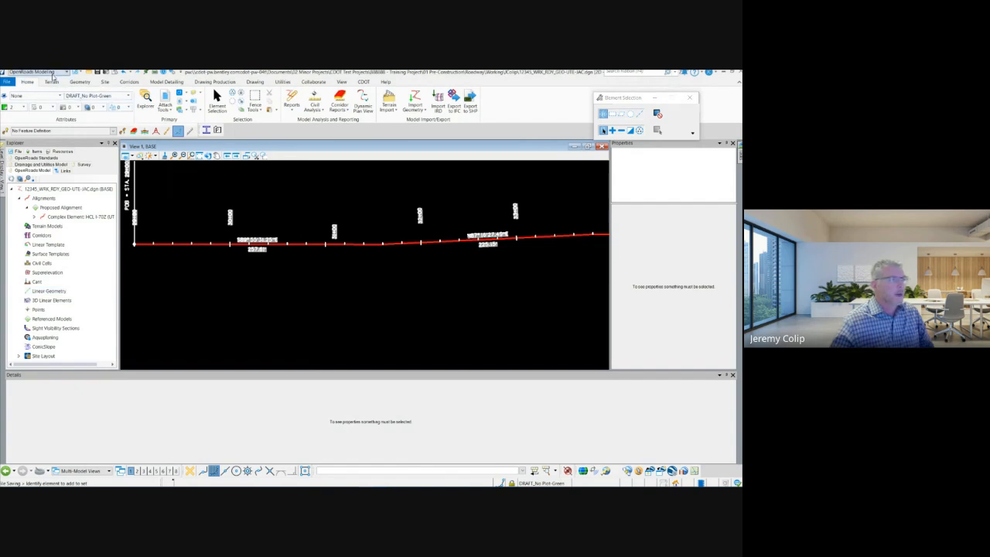
pyautogui.click(48, 71)
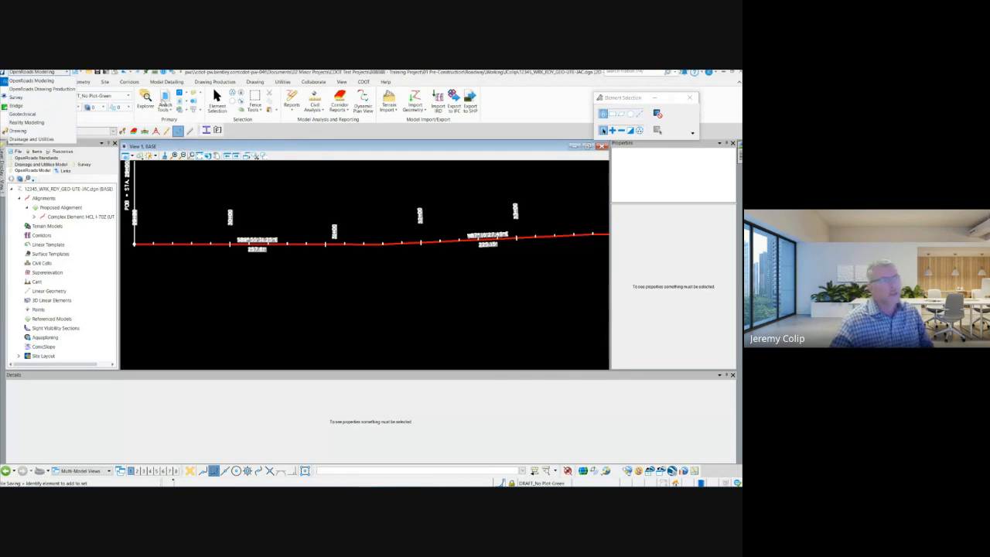
pyautogui.click(54, 83)
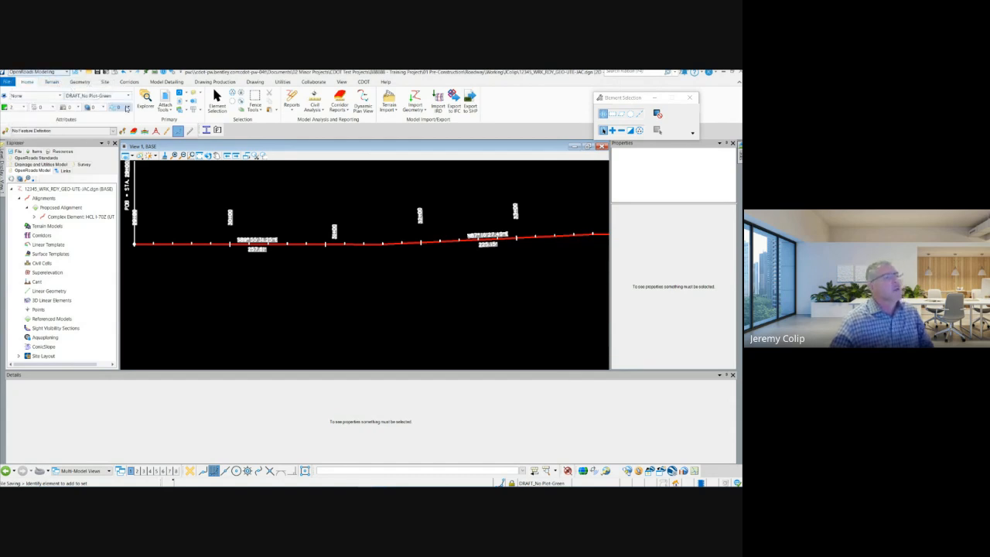
# Try to move the minor tick mark just past the 31+00 station label off the alignment
pyautogui.scroll(-2, 366, 338)
pyautogui.scroll(2, 351, 278)
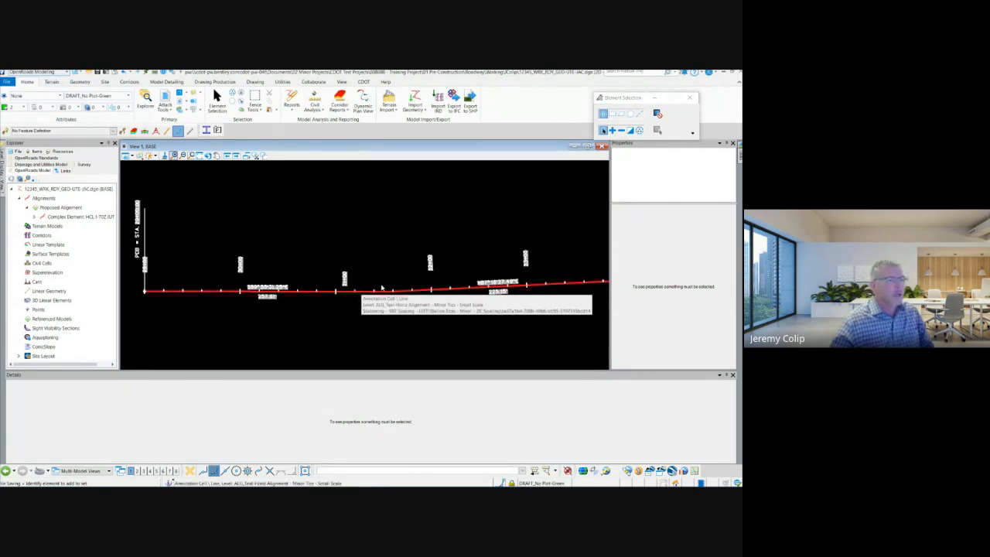
pyautogui.moveTo(332, 312); pyautogui.dragTo(338, 323)
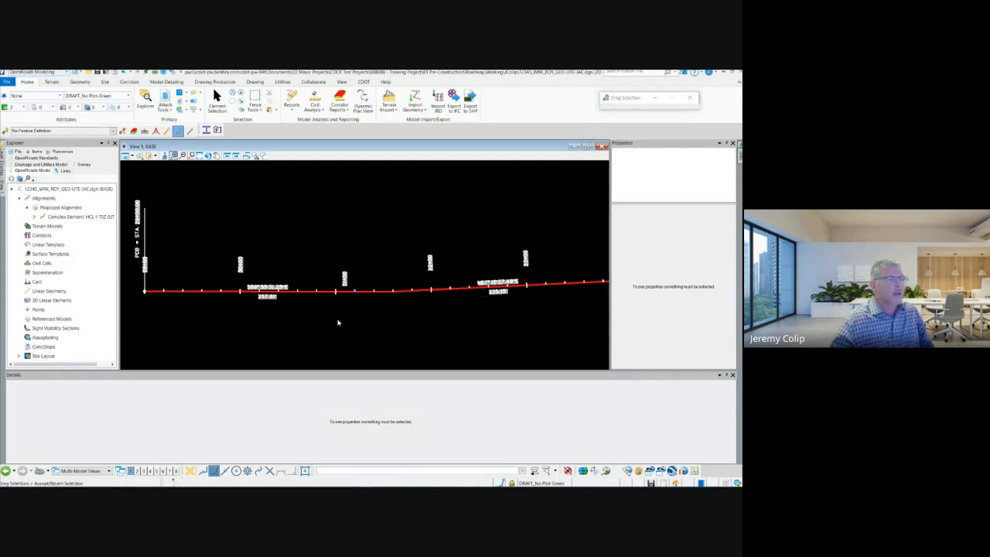
pyautogui.click(358, 306)
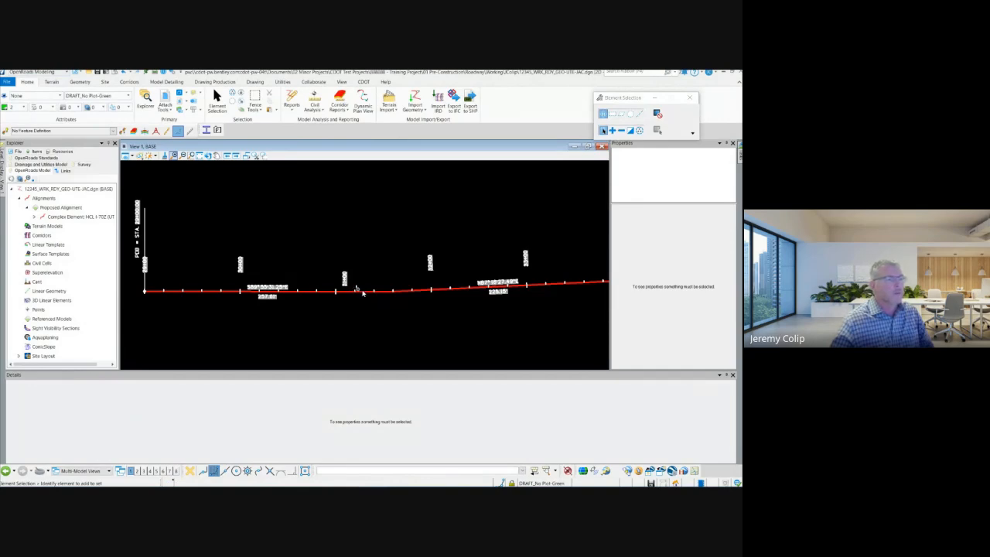
# Turn on Select By Attributes among the Home selection tools and open its dialog over the drawing view
pyautogui.scroll(4, 355, 302)
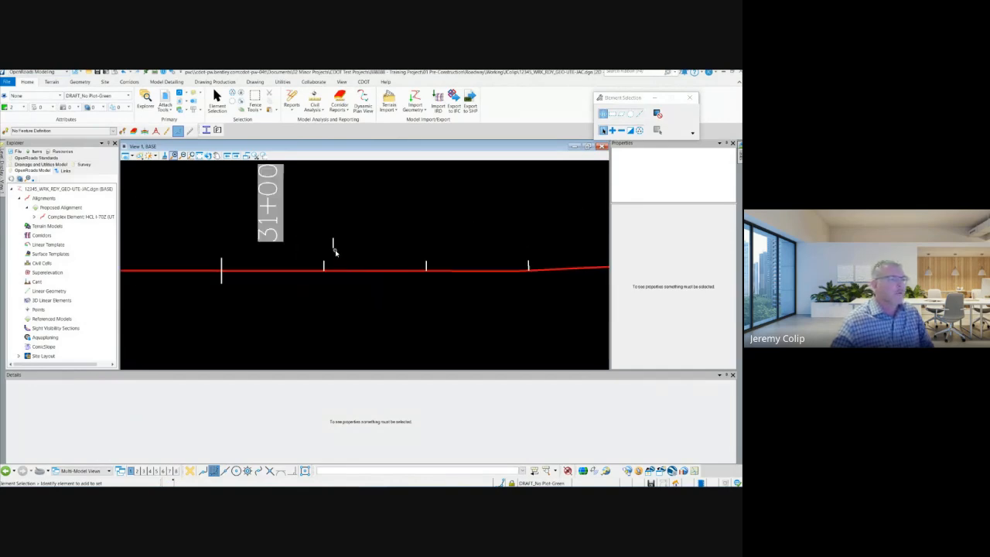
pyautogui.scroll(-5, 333, 247)
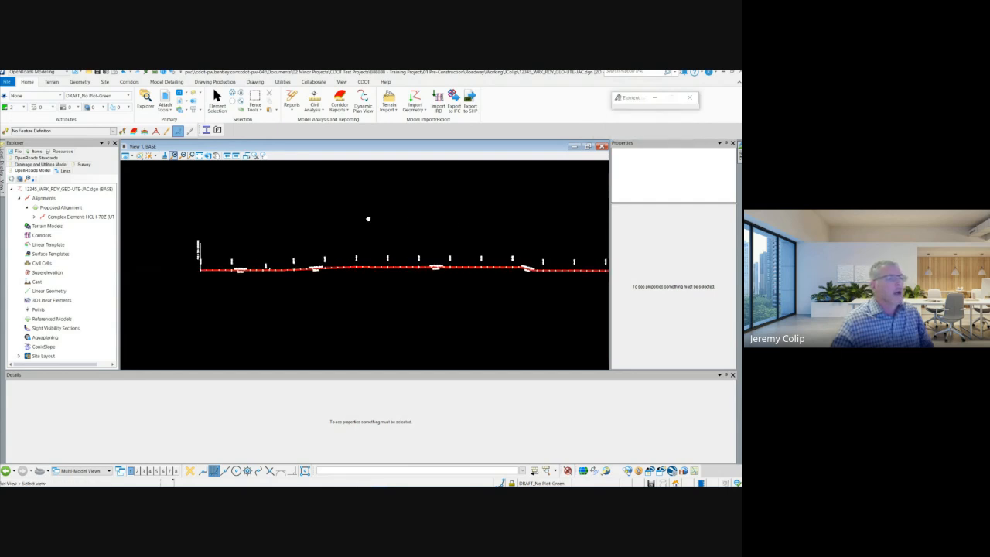
pyautogui.scroll(4, 257, 238)
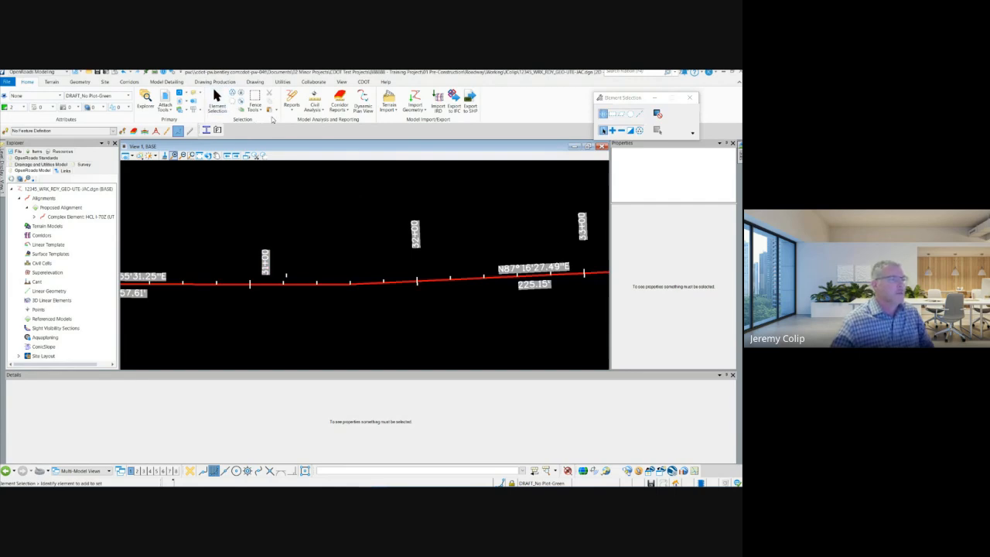
pyautogui.rightClick(235, 112)
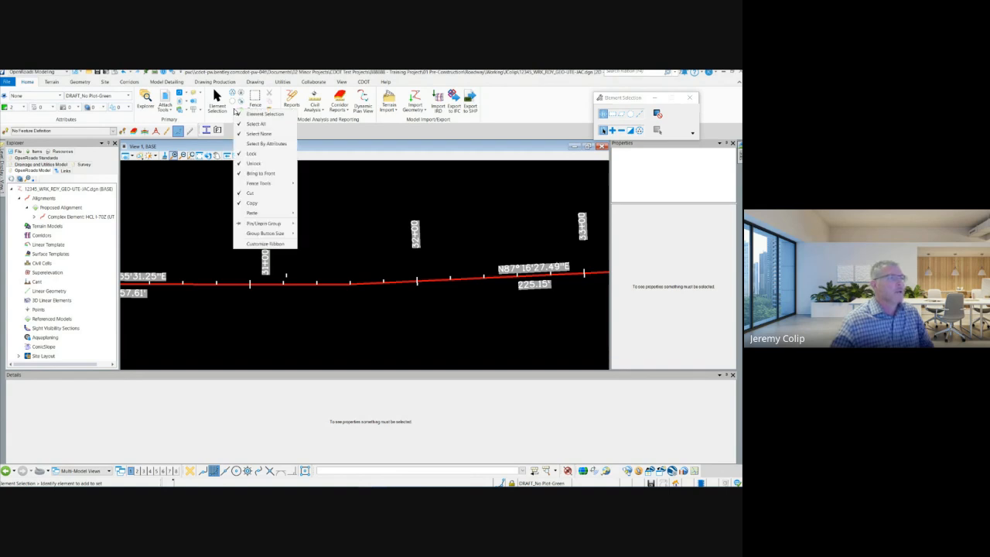
pyautogui.moveTo(261, 183)
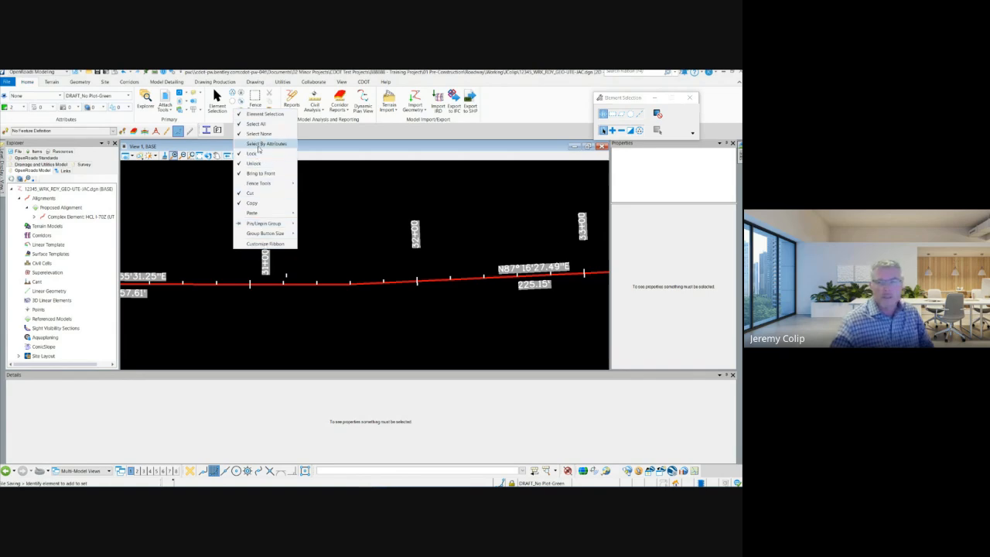
pyautogui.click(259, 144)
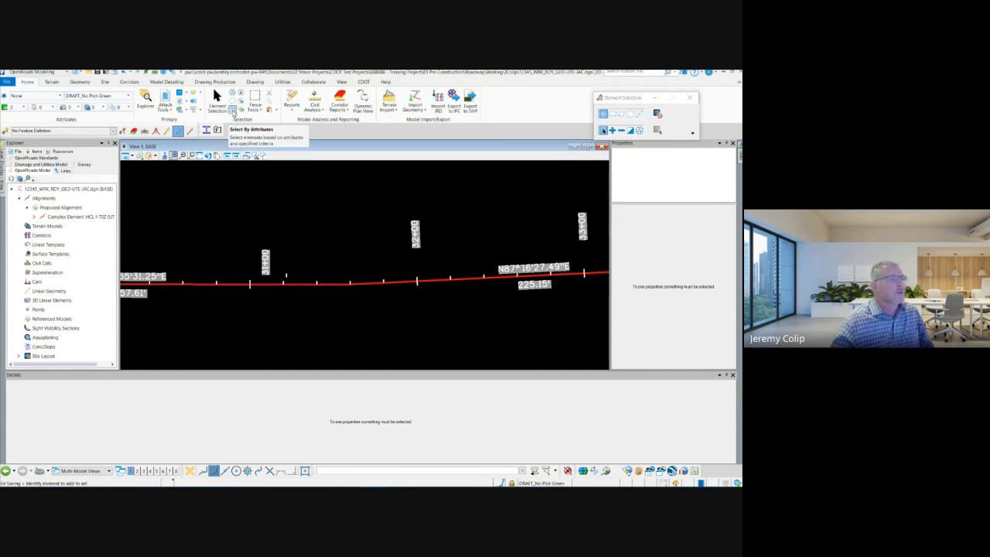
pyautogui.click(232, 112)
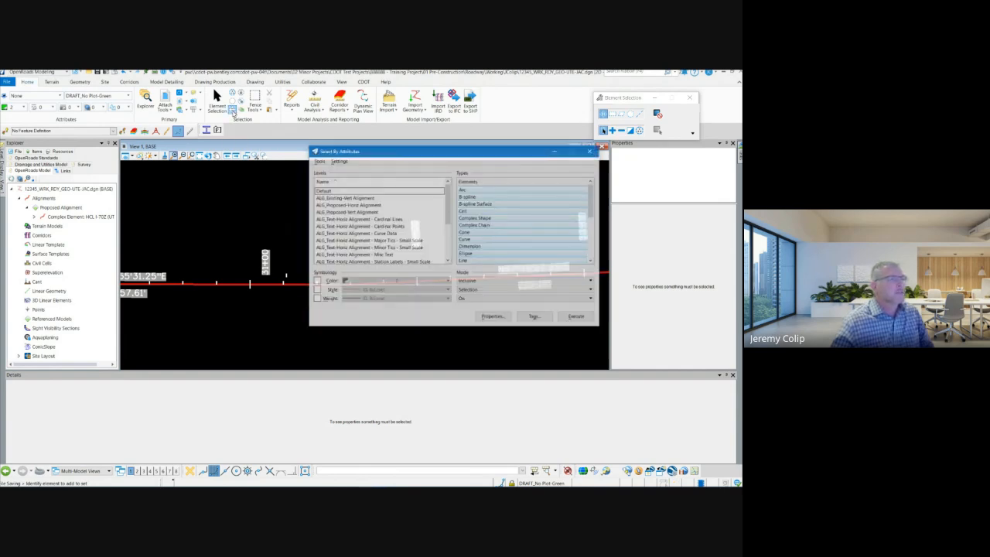
pyautogui.moveTo(416, 157)
pyautogui.mouseDown()
pyautogui.moveTo(410, 105)
pyautogui.moveTo(425, 117)
pyautogui.moveTo(425, 162)
pyautogui.mouseUp()
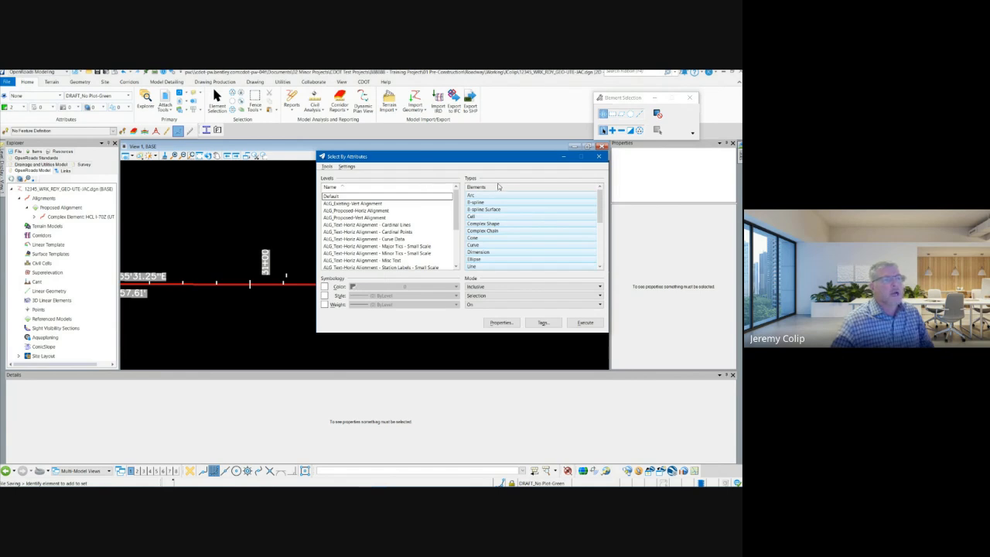
# Choose the Curve element type and all levels as the selection criteria and run the attribute selection
pyautogui.moveTo(600, 210); pyautogui.dragTo(594, 274)
pyautogui.scroll(5, 507, 249)
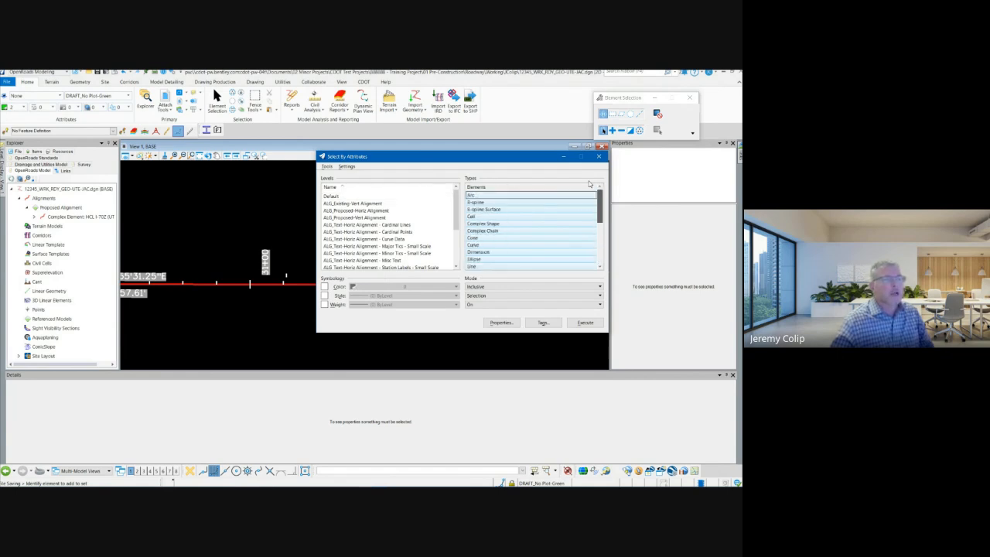
pyautogui.click(501, 246)
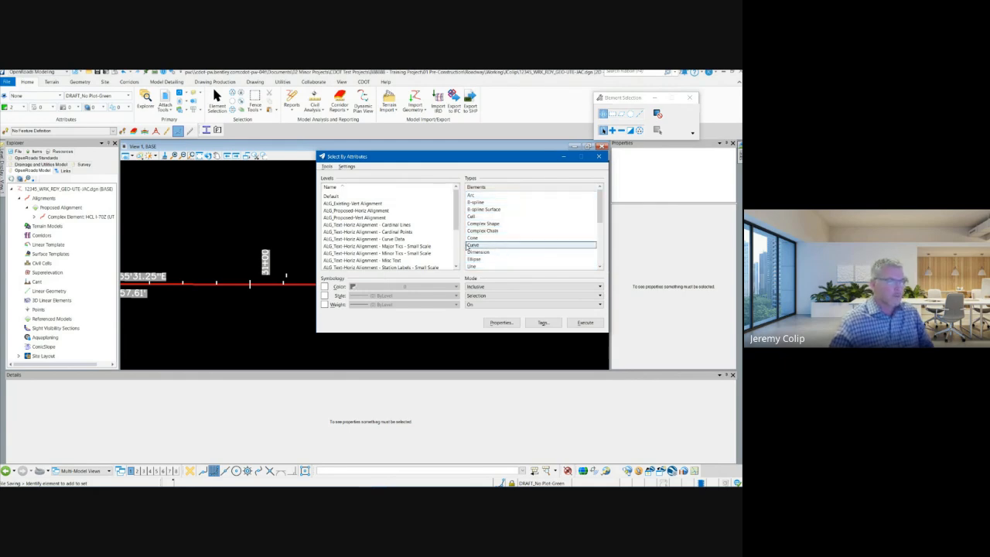
pyautogui.click(382, 246)
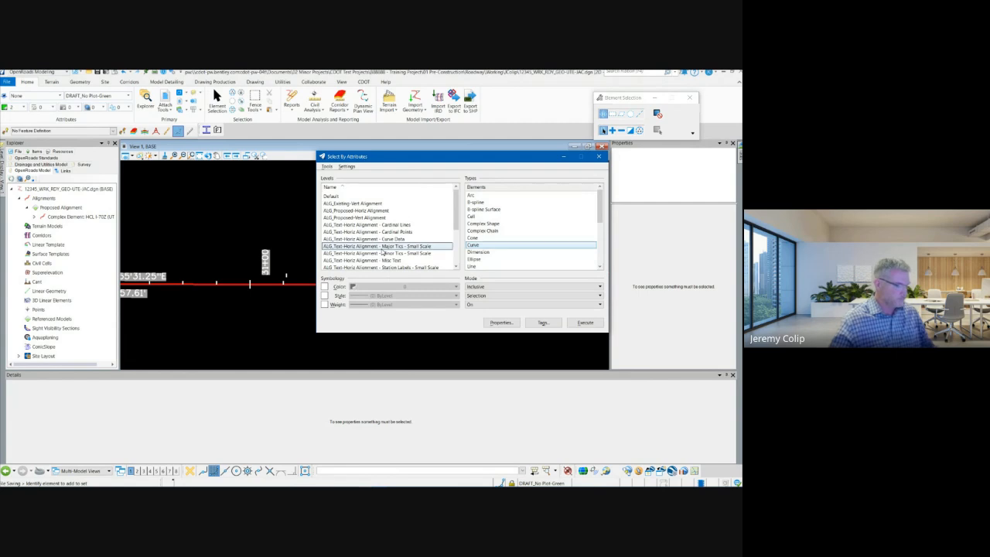
pyautogui.hotkey('ctrl', 'a')
pyautogui.moveTo(490, 157); pyautogui.dragTo(504, 94)
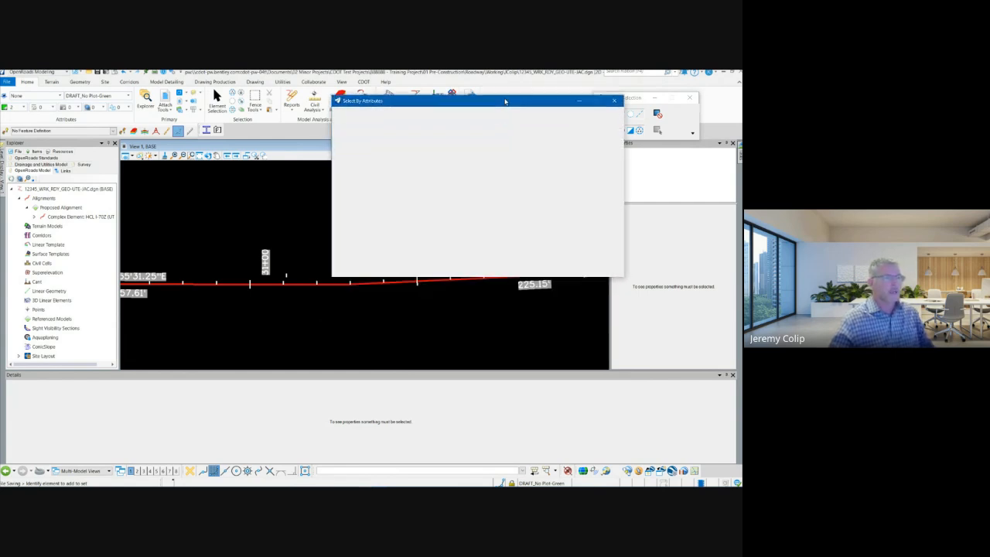
pyautogui.scroll(-3, 323, 320)
pyautogui.scroll(-1, 279, 296)
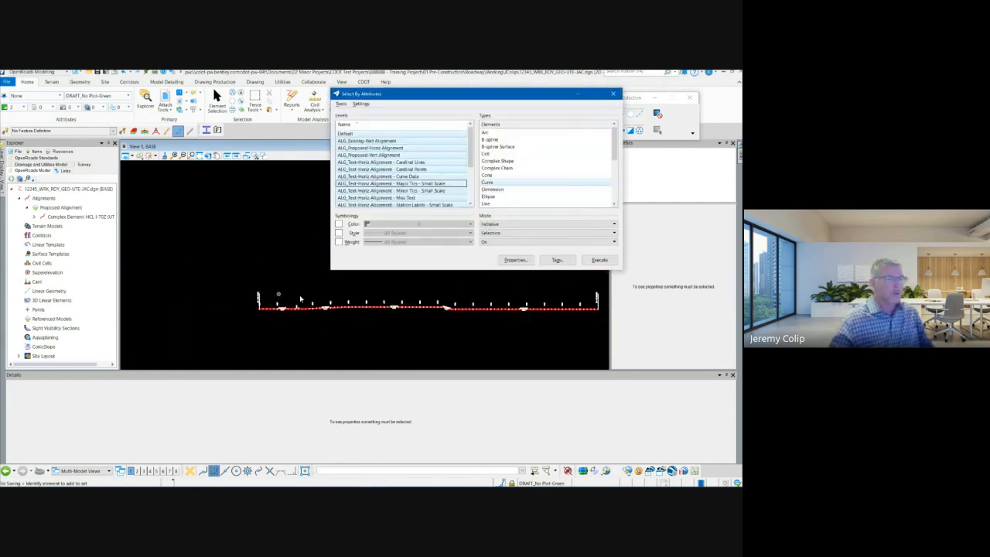
pyautogui.click(602, 261)
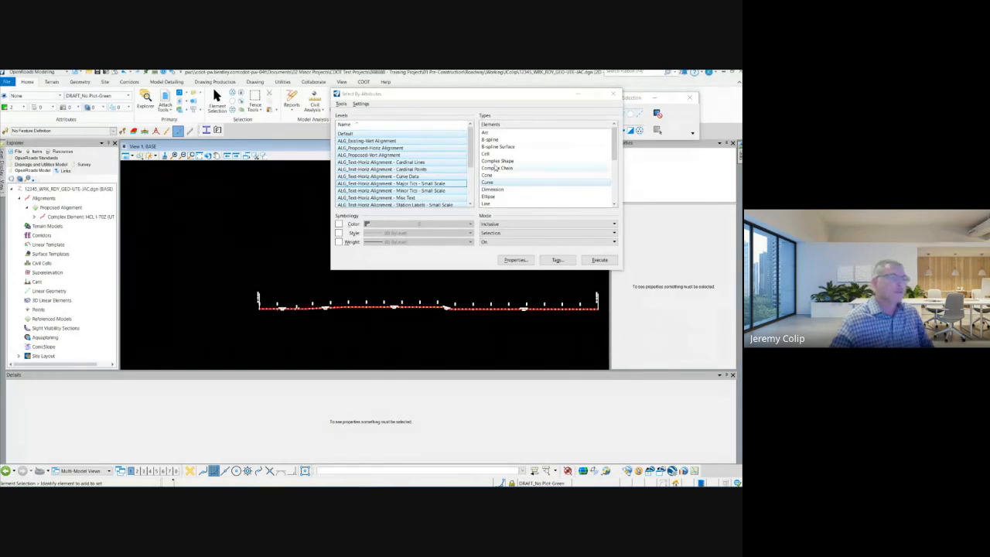
# Try to select the station labels by running the attribute selection with the Text element type on all levels
pyautogui.click(495, 155)
pyautogui.scroll(-4, 496, 170)
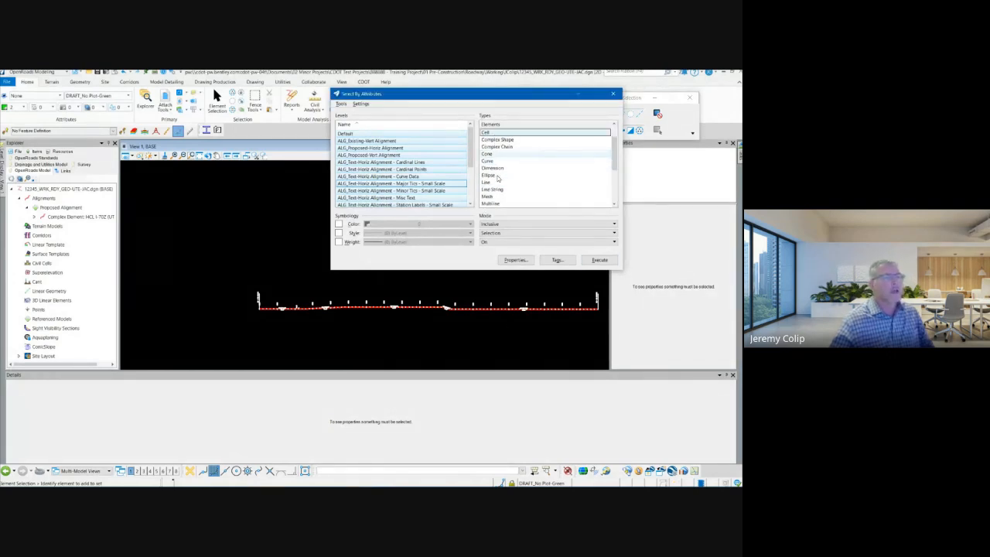
pyautogui.click(487, 189)
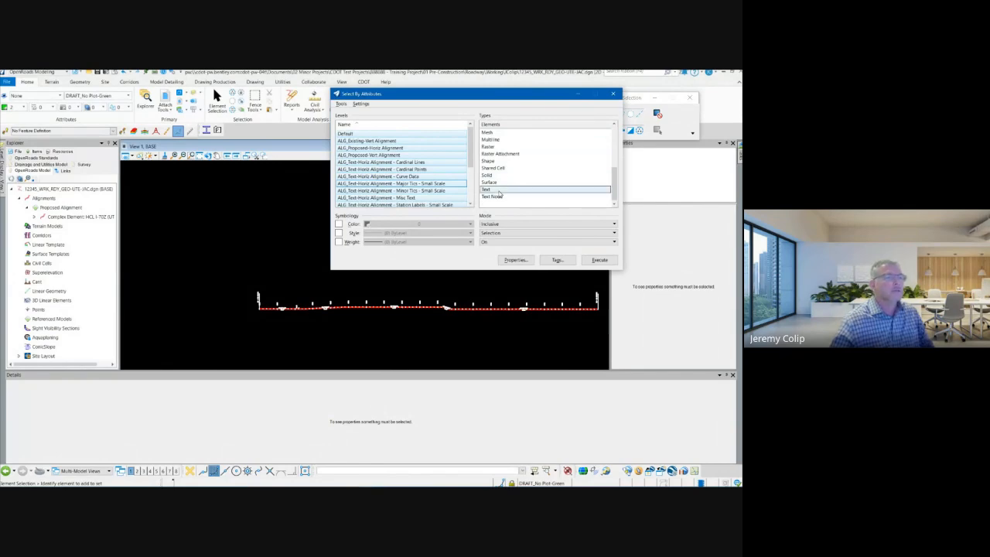
pyautogui.click(594, 260)
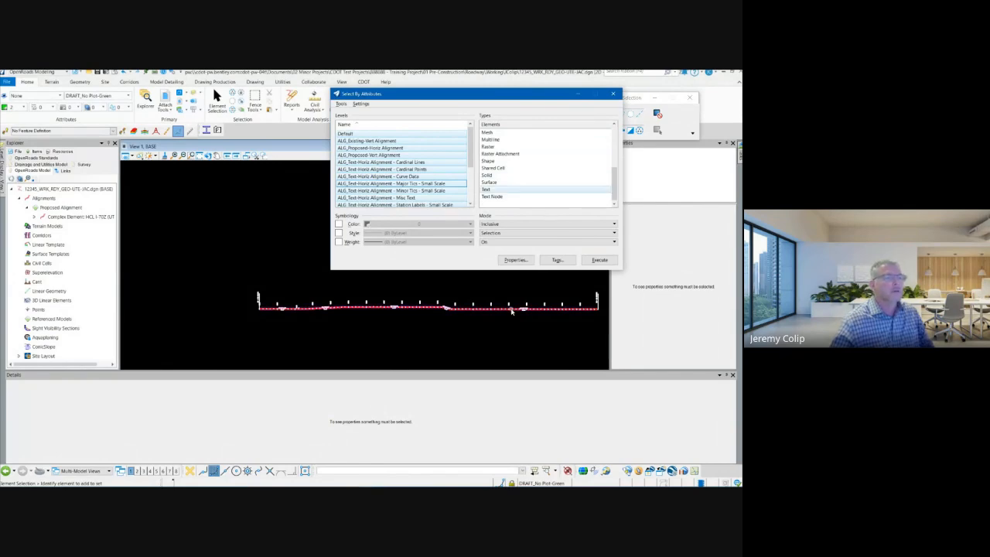
pyautogui.click(597, 263)
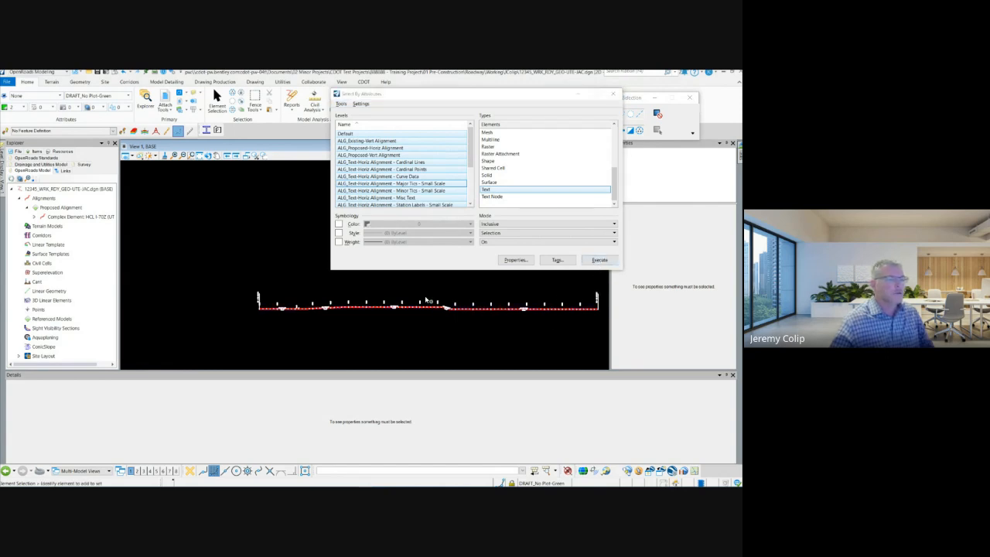
pyautogui.scroll(2, 406, 295)
pyautogui.scroll(2, 354, 297)
pyautogui.scroll(2, 356, 295)
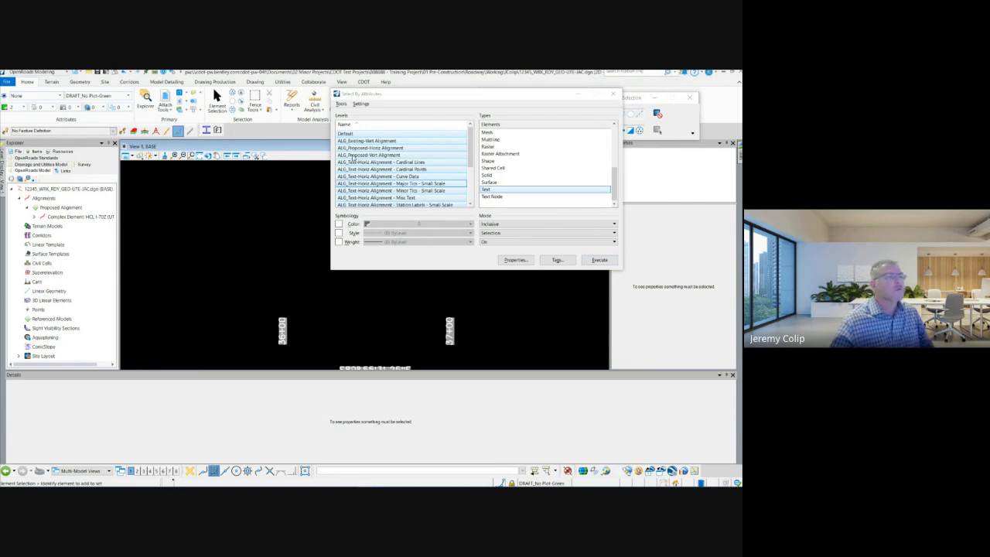
pyautogui.scroll(-4, 294, 260)
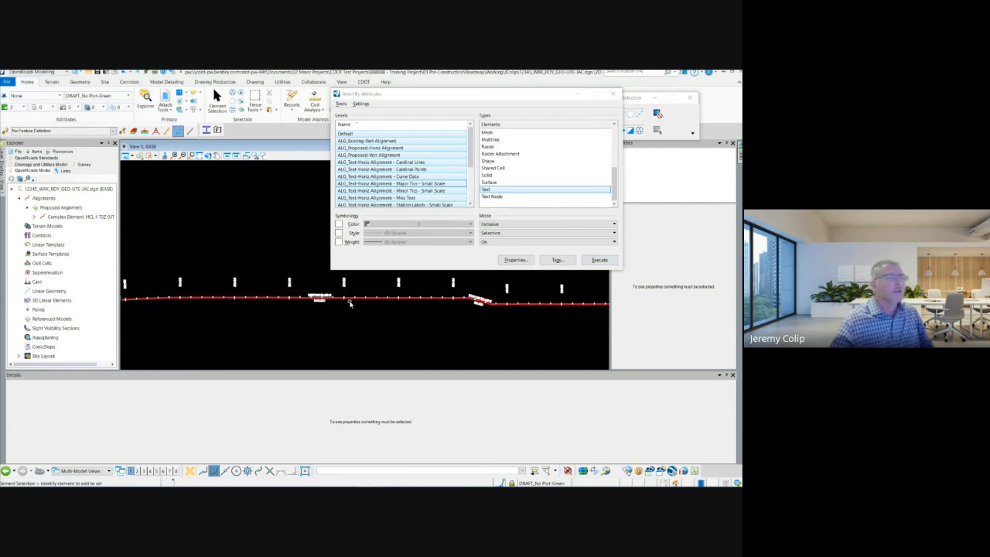
# Select all Cell elements on all levels by attributes
pyautogui.click(501, 199)
pyautogui.scroll(5, 500, 193)
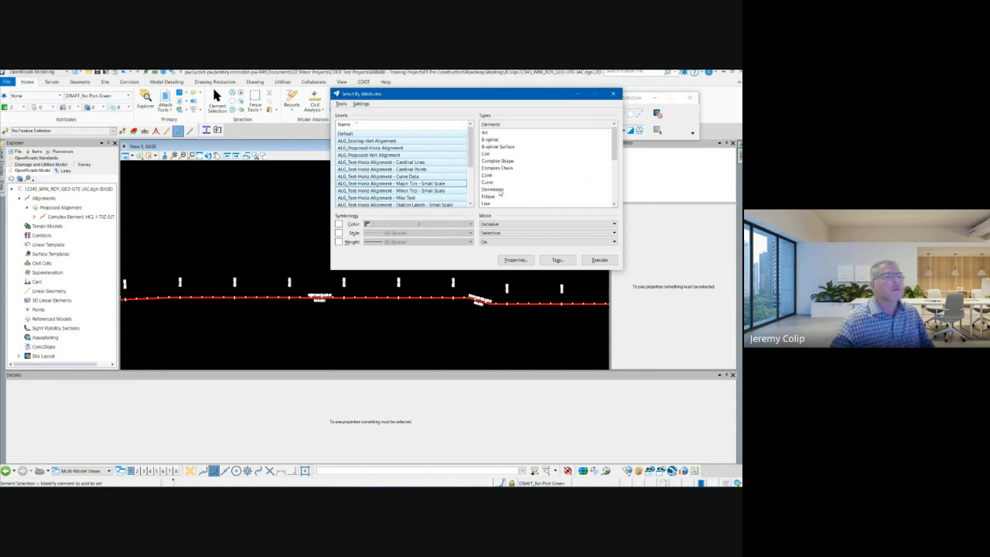
pyautogui.moveTo(453, 283)
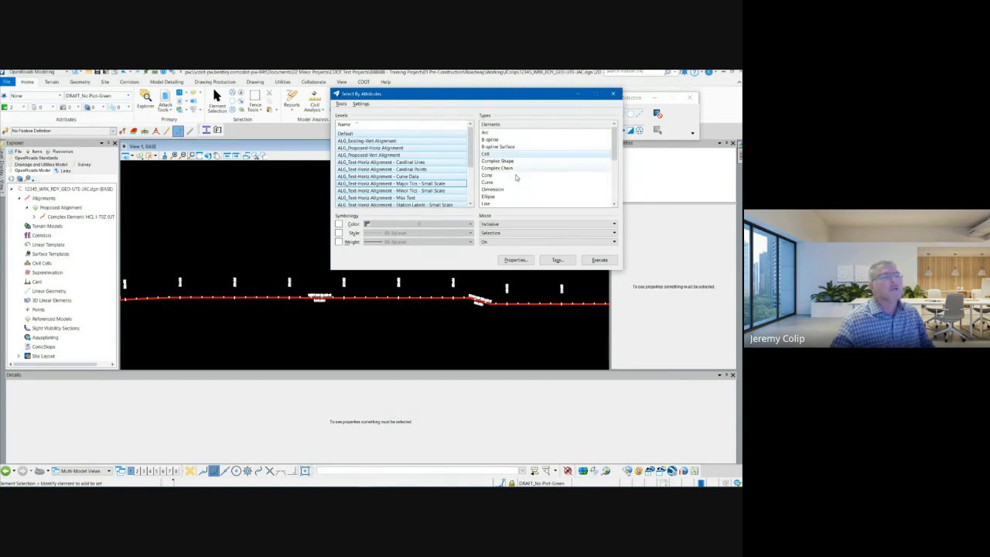
pyautogui.scroll(-5, 515, 179)
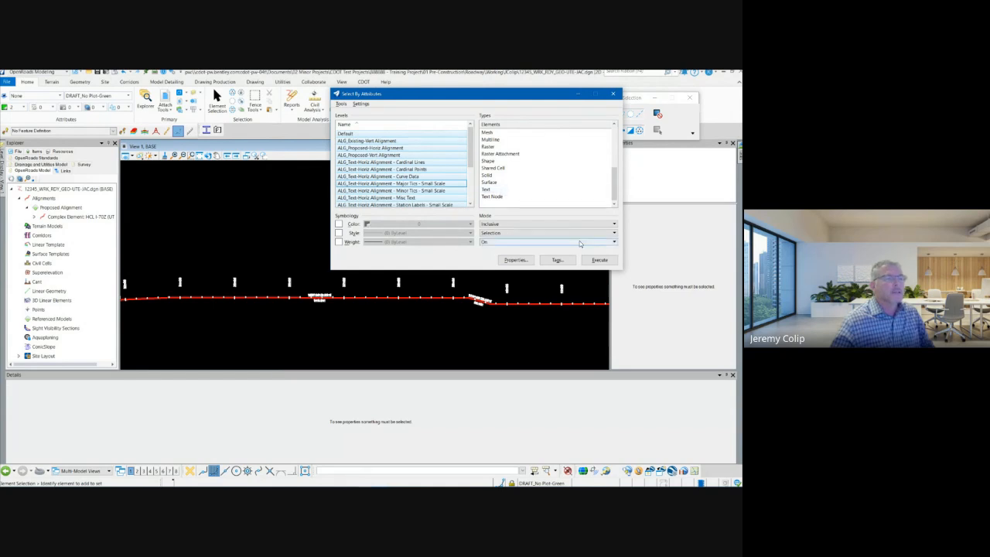
pyautogui.click(604, 261)
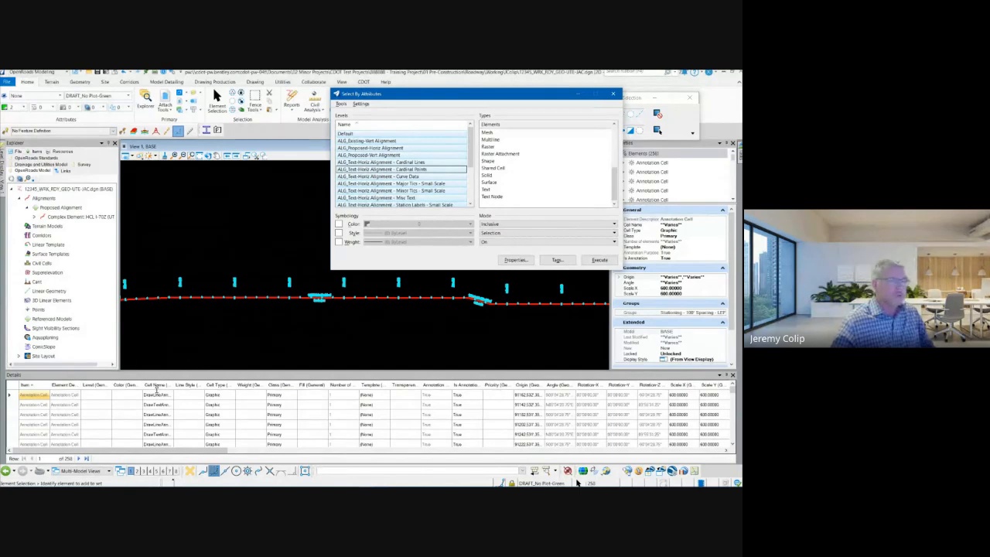
# Review the selected annotation cells in the Details list and inspect several of them individually in the element properties
pyautogui.scroll(-5, 119, 430)
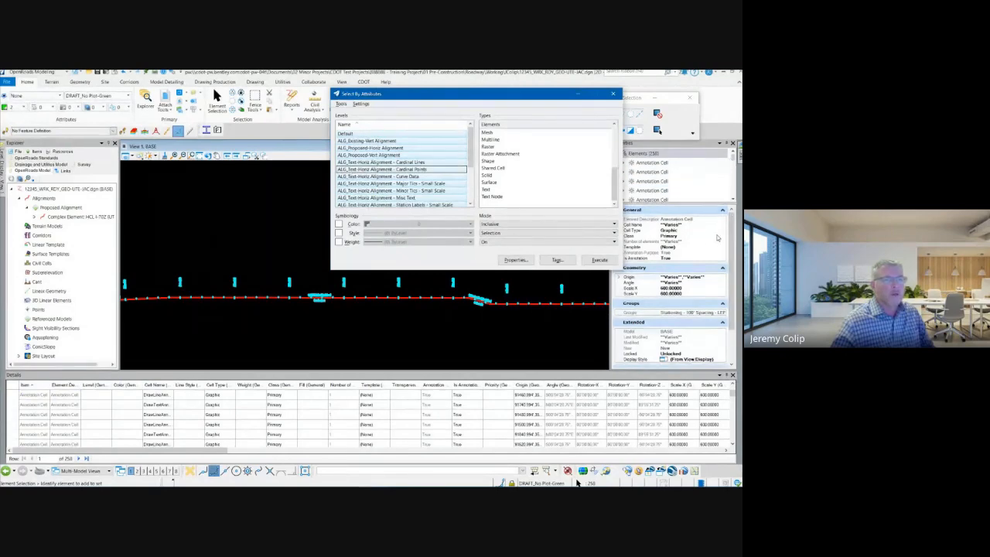
pyautogui.click(668, 164)
pyautogui.click(665, 172)
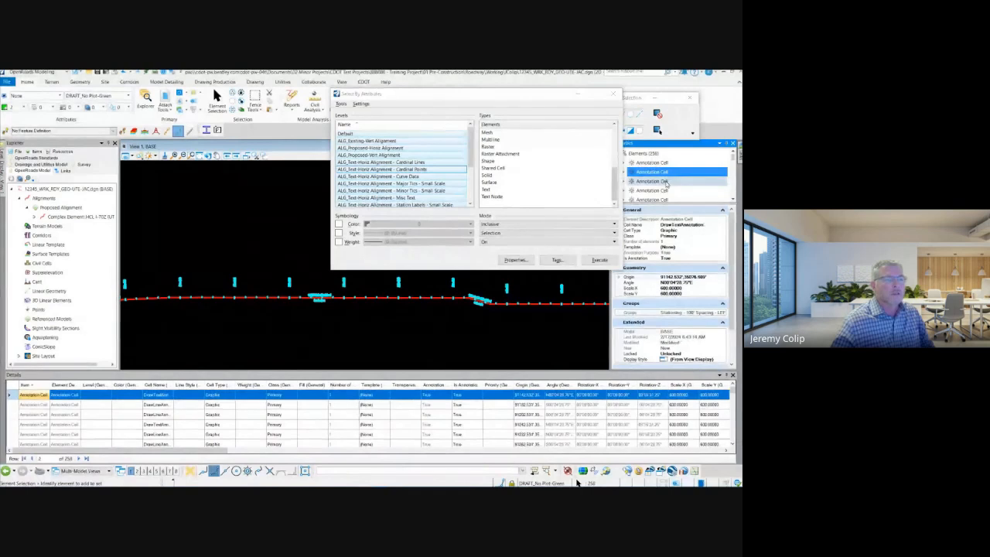
pyautogui.click(664, 181)
pyautogui.click(664, 199)
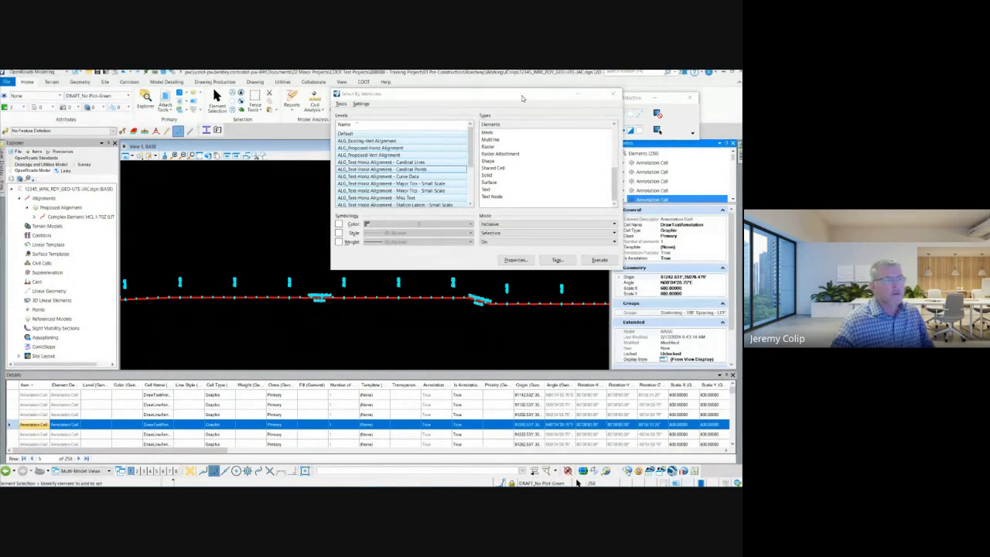
pyautogui.moveTo(523, 96); pyautogui.dragTo(422, 97)
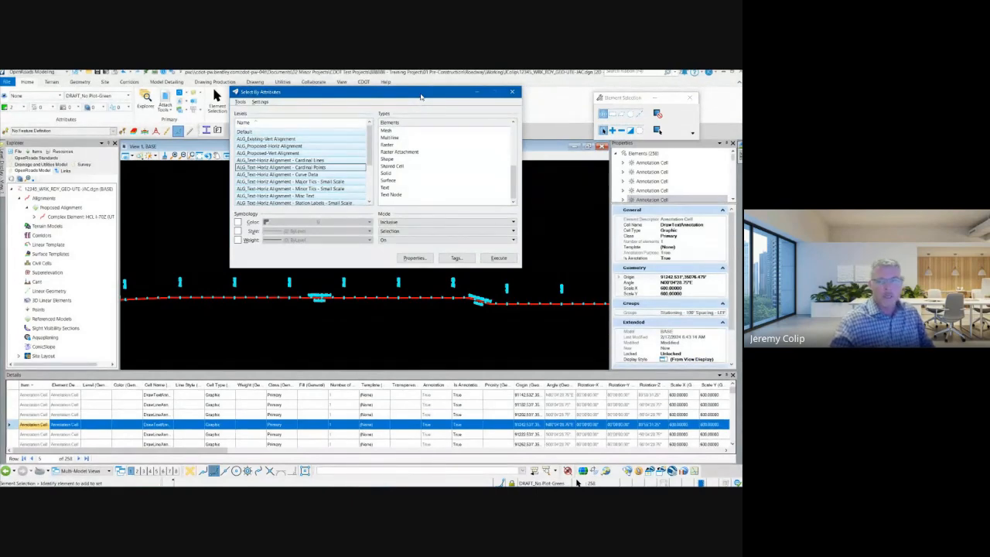
pyautogui.moveTo(421, 97); pyautogui.dragTo(469, 111)
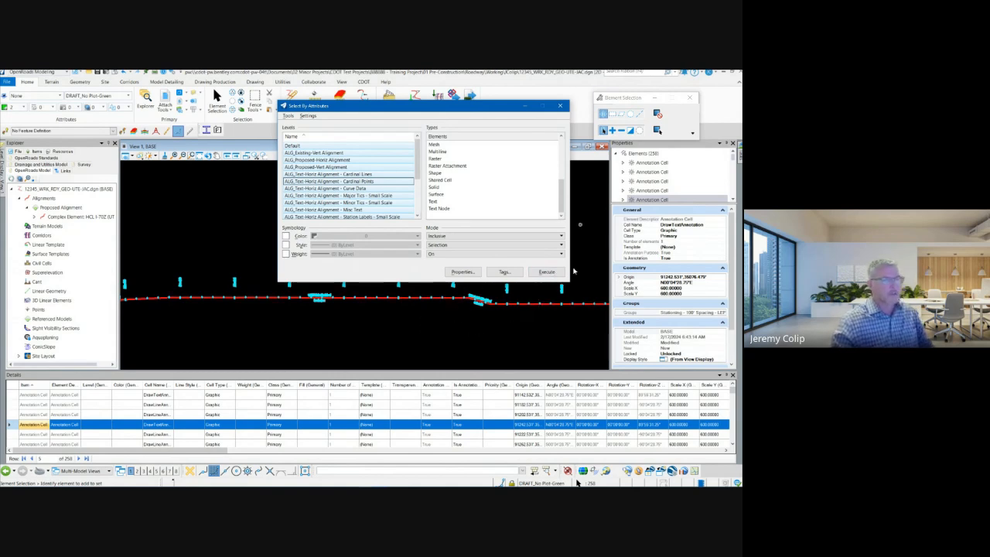
# Clear the selection and rerun the Cell attribute selection, with the Details panel collapsed to enlarge the drawing view
pyautogui.click(535, 324)
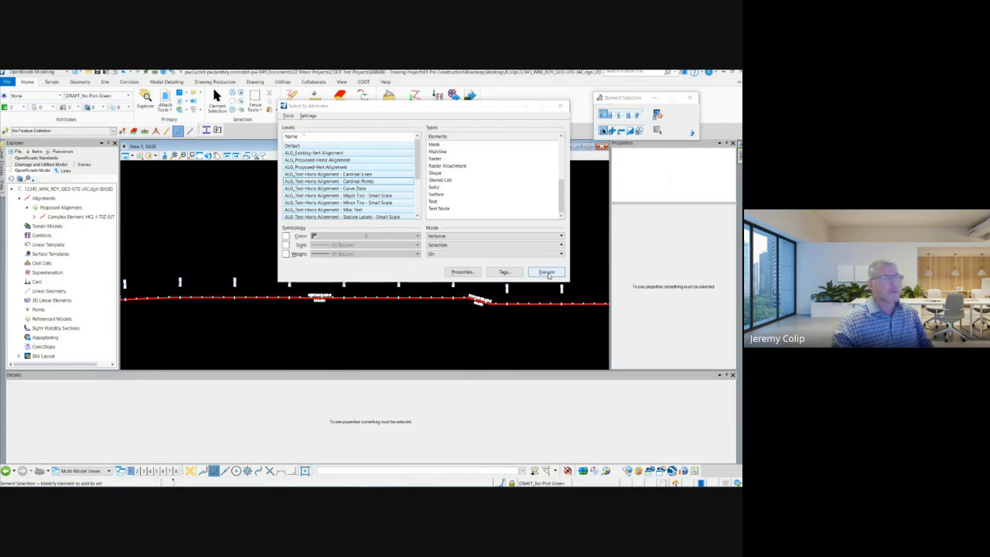
pyautogui.click(547, 273)
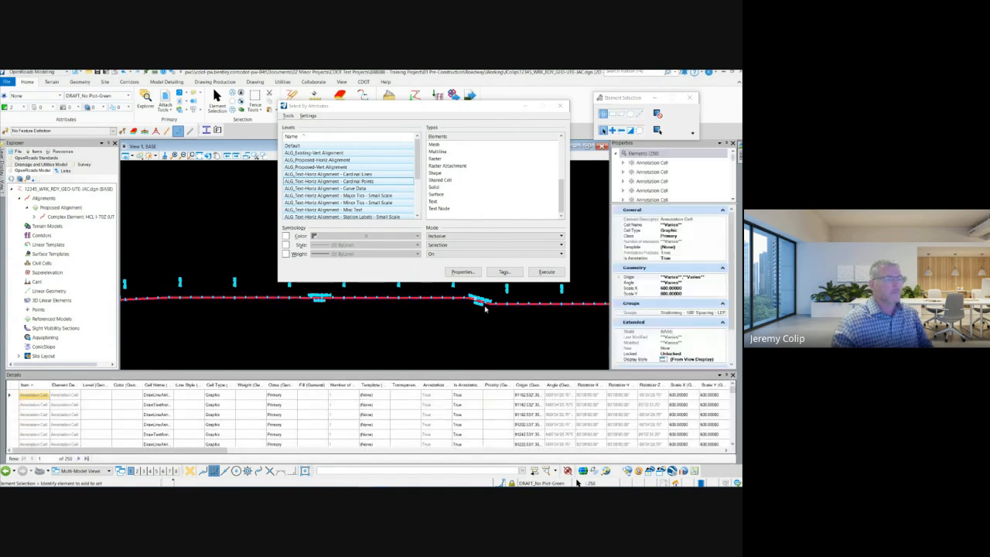
pyautogui.click(732, 375)
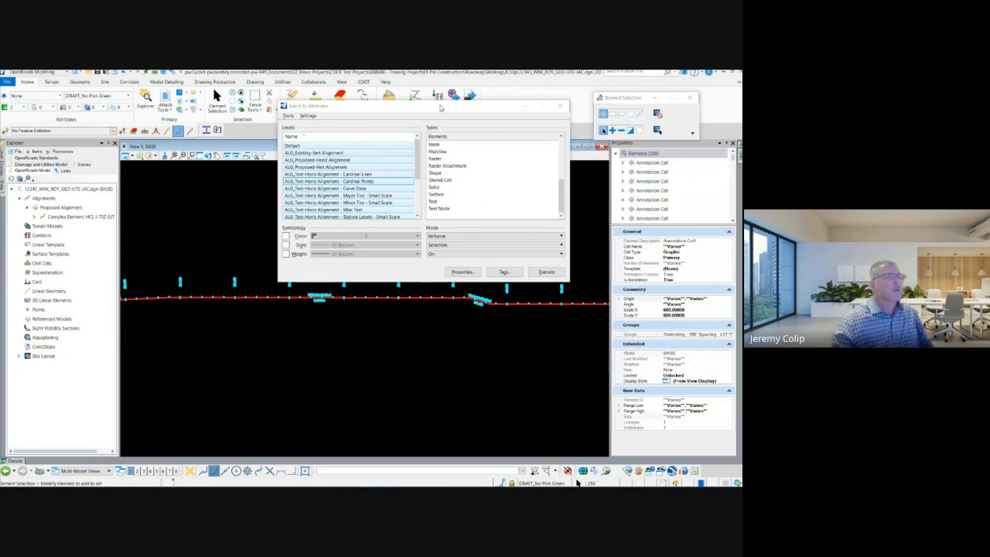
pyautogui.moveTo(442, 108); pyautogui.dragTo(377, 111)
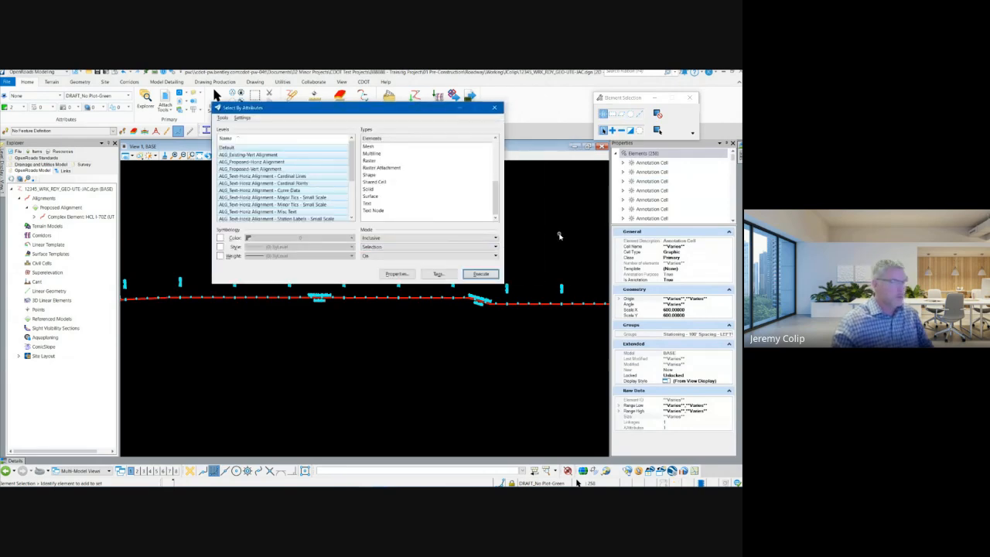
# Try to move all the selected annotation cells together away from the alignment
pyautogui.click(550, 194)
pyautogui.rightClick(550, 195)
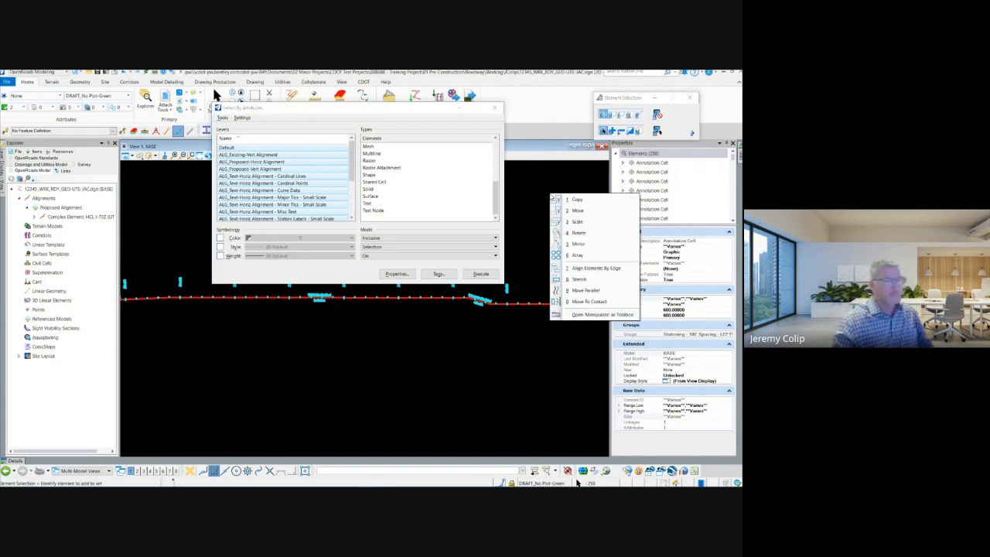
pyautogui.click(584, 210)
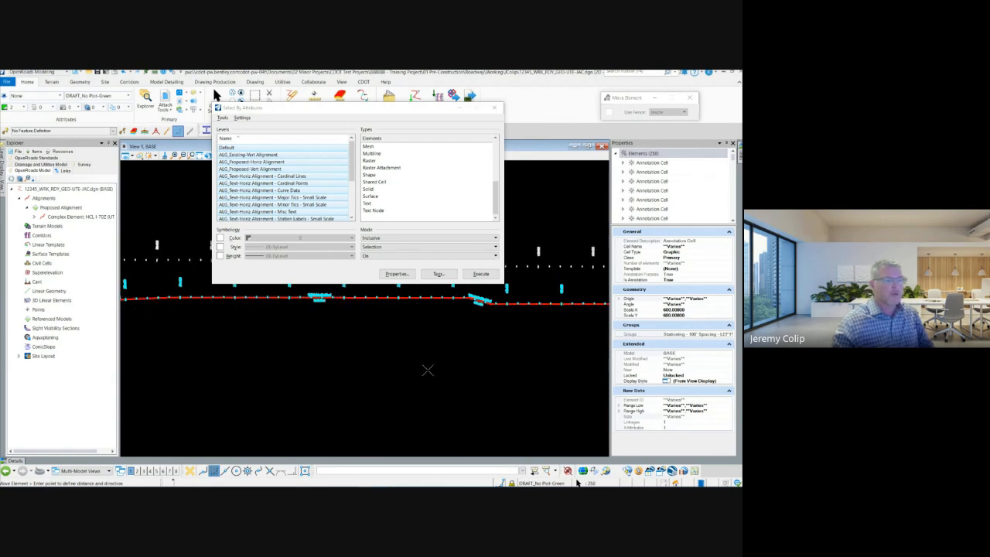
pyautogui.press('Escape')
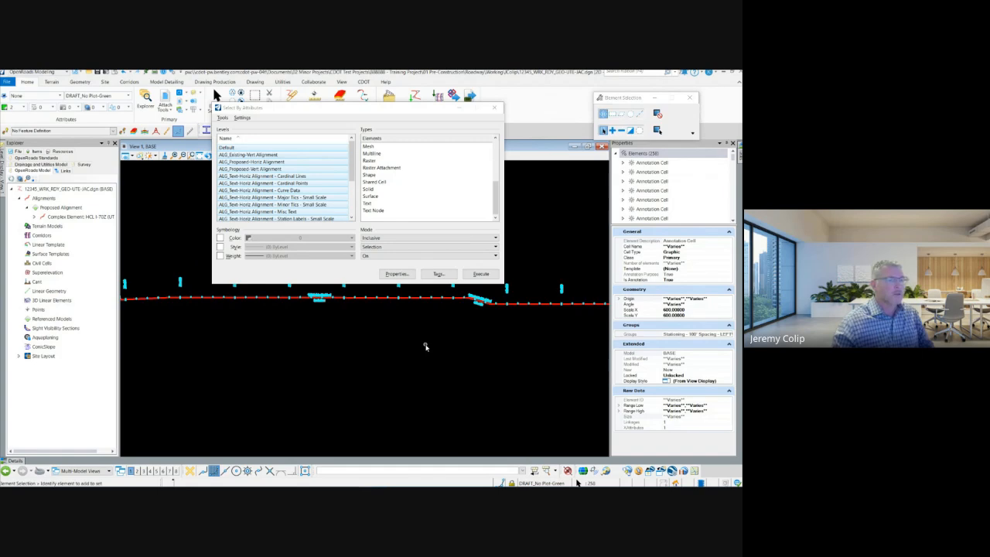
# Select the cells by attributes on only the ALG_Proposed-Horiz Alignment and ALG_Text-Horiz Alignment - Cardinal Points levels
pyautogui.click(276, 177)
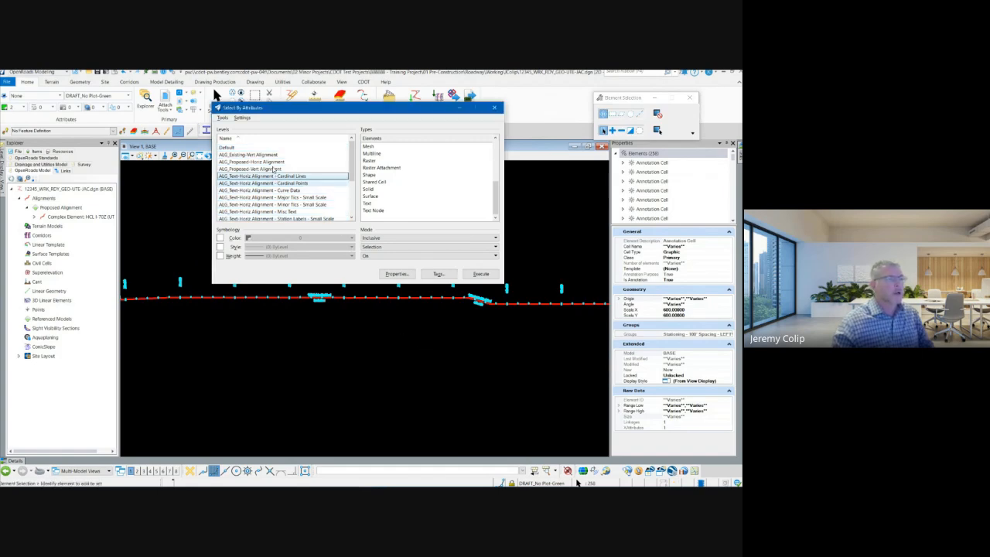
pyautogui.keyDown('ctrl'); pyautogui.click(267, 162); pyautogui.keyUp('ctrl')
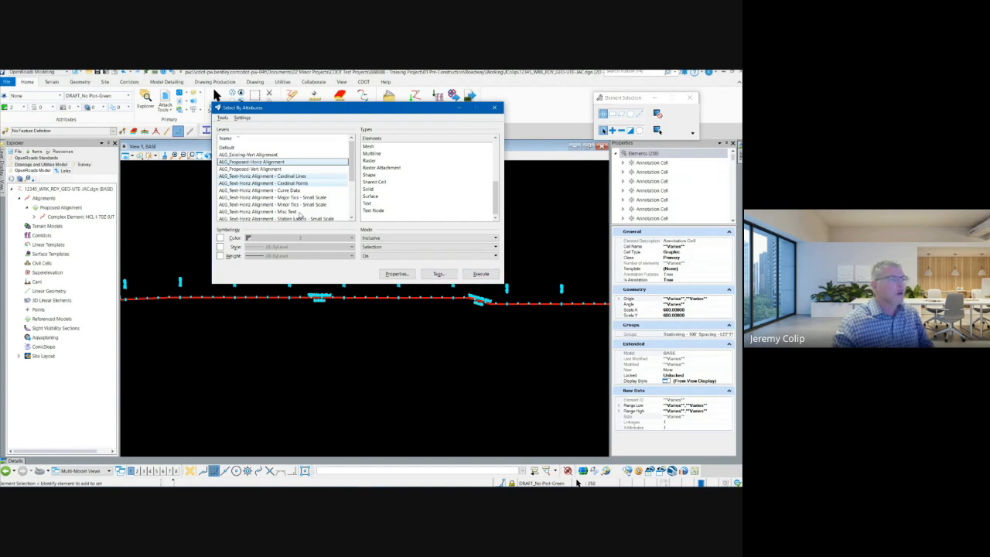
pyautogui.scroll(-2, 300, 216)
pyautogui.scroll(2, 294, 207)
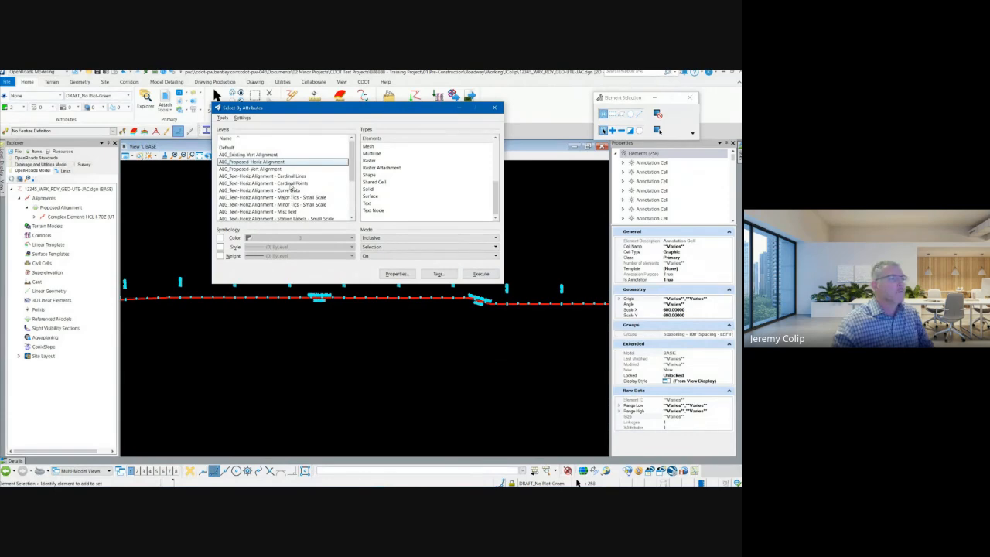
pyautogui.click(294, 183)
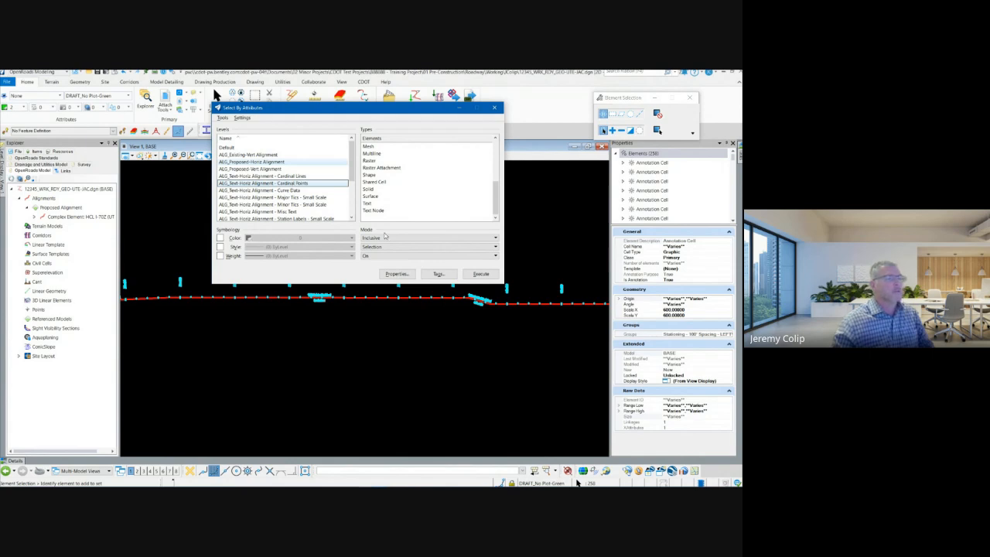
pyautogui.click(481, 275)
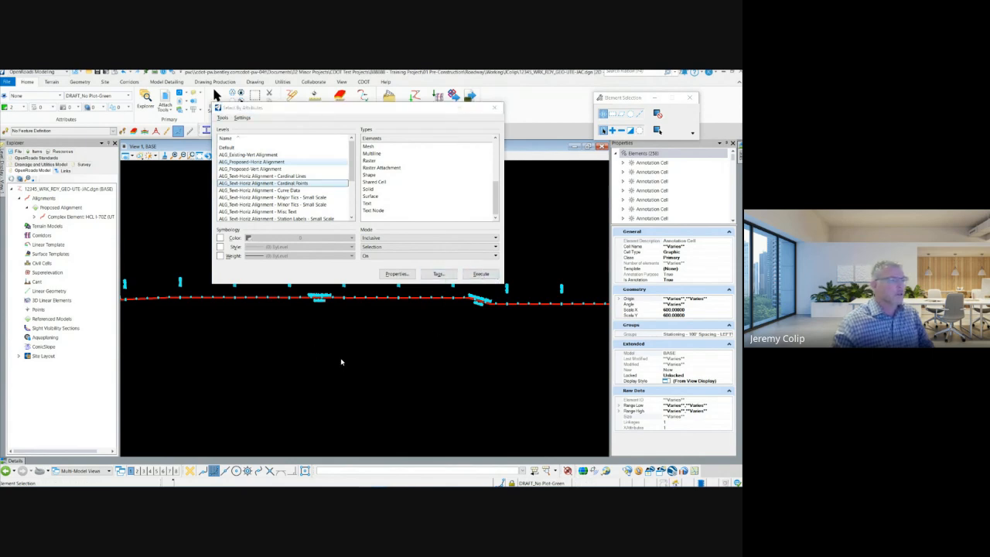
pyautogui.scroll(-3, 422, 390)
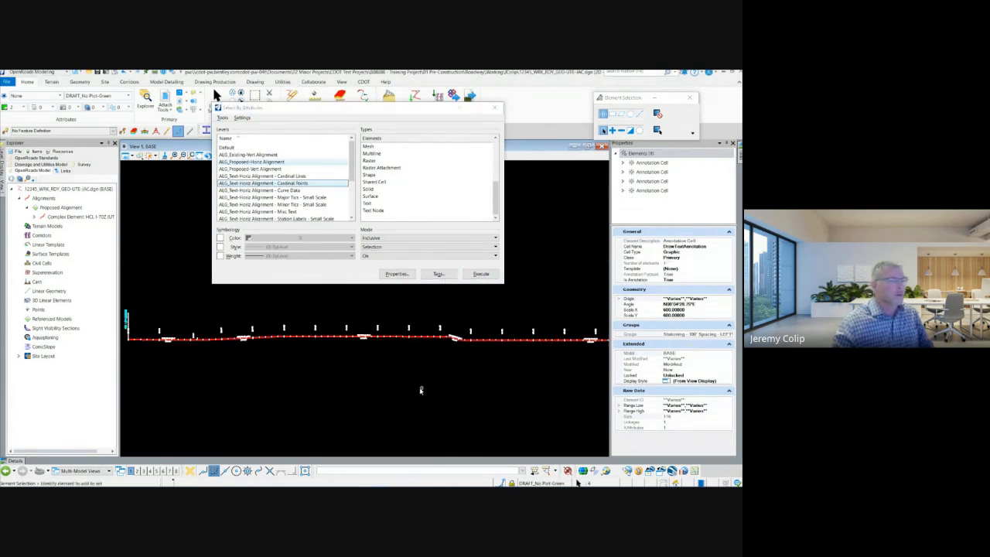
pyautogui.scroll(3, 186, 360)
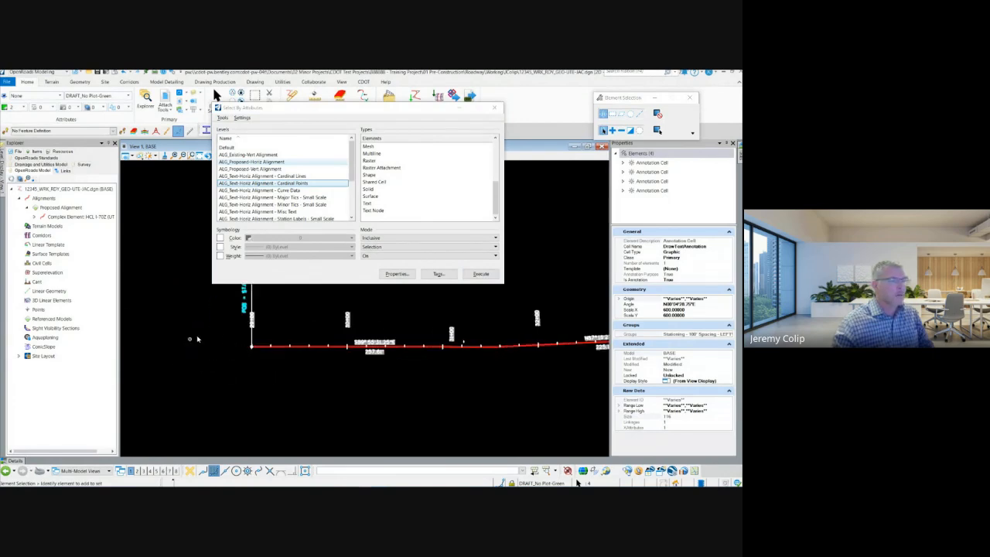
pyautogui.scroll(-2, 243, 312)
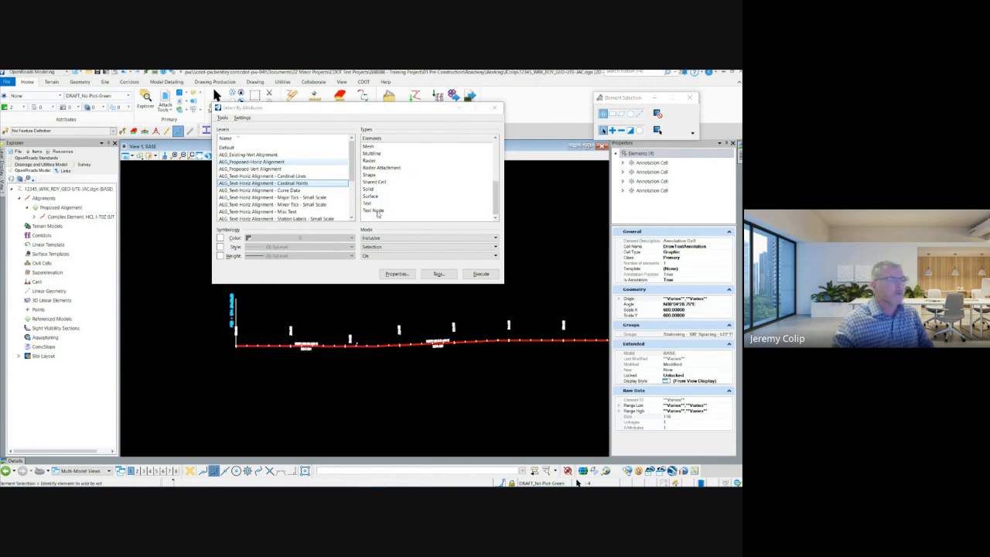
# Try to select Shared Cell elements by attributes on the ALG_Text-Horiz Alignment Misc Text and Cardinal Lines levels
pyautogui.click(301, 182)
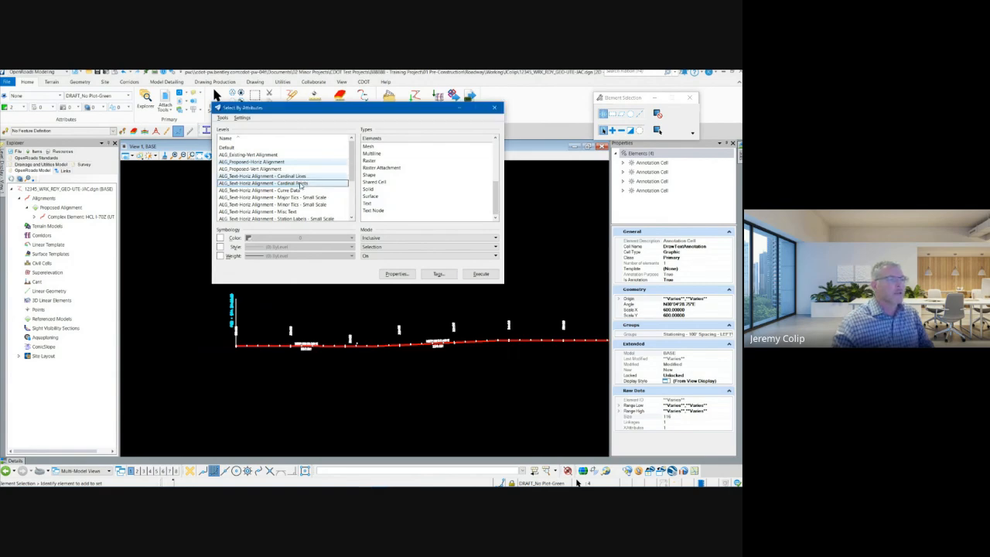
pyautogui.click(312, 177)
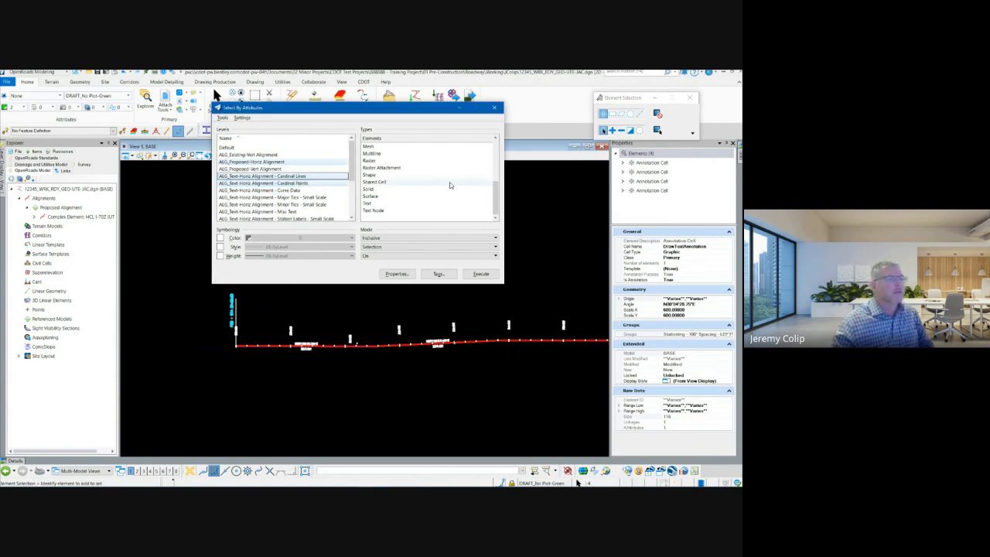
pyautogui.click(390, 185)
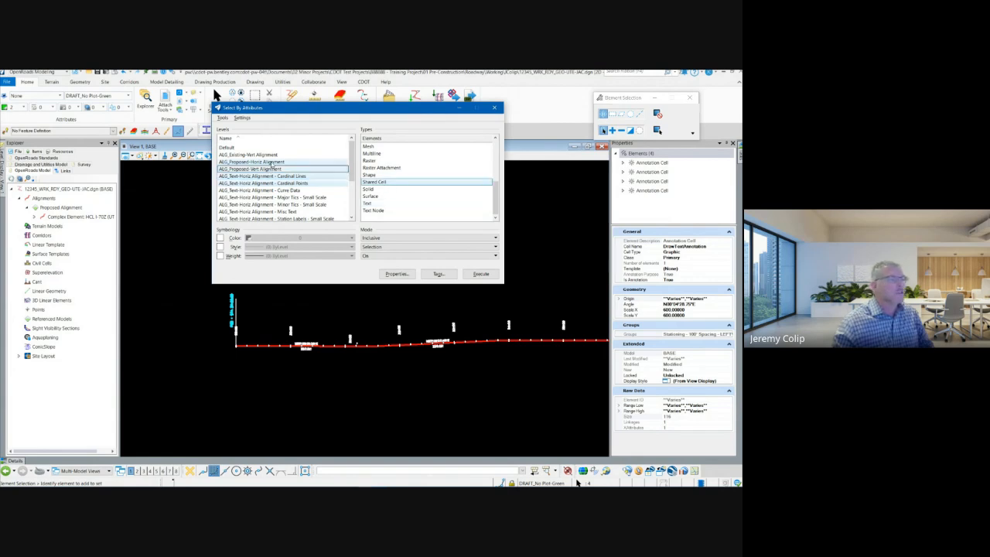
pyautogui.click(284, 198)
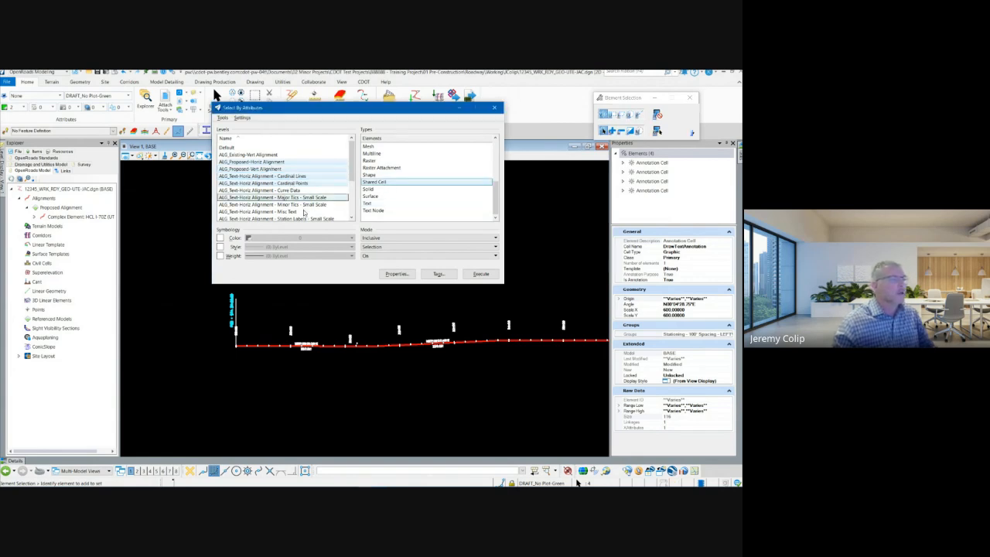
pyautogui.click(304, 213)
pyautogui.click(285, 139)
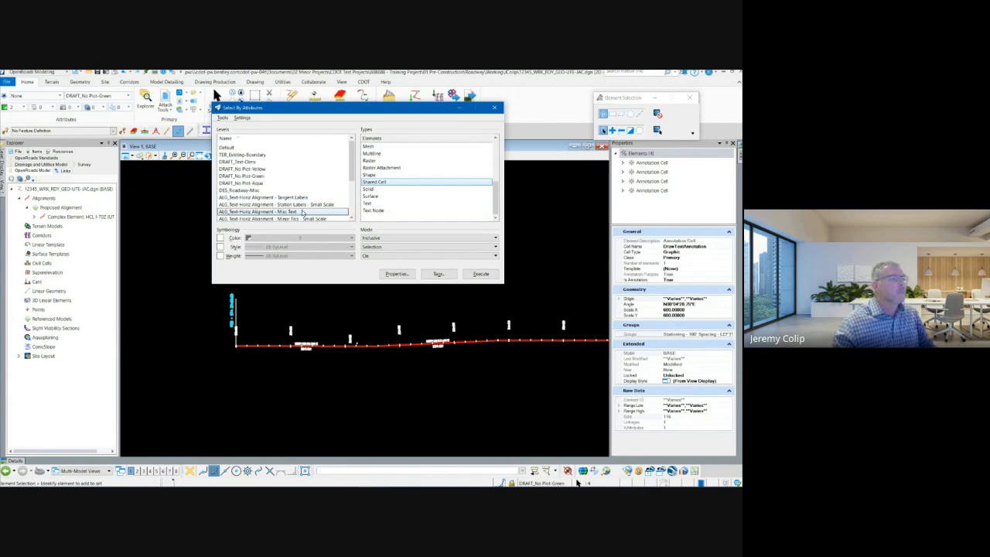
pyautogui.scroll(-3, 301, 213)
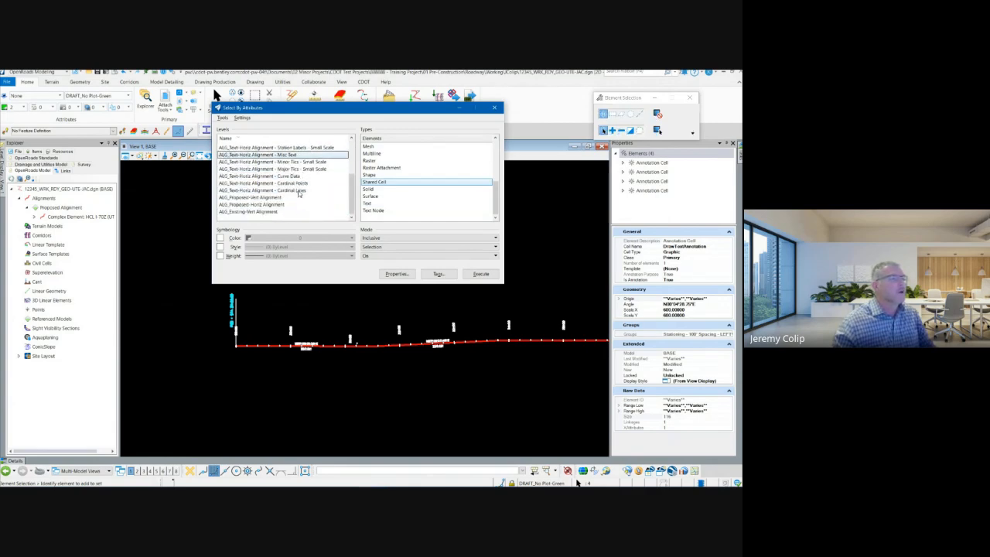
pyautogui.click(300, 191)
pyautogui.click(480, 274)
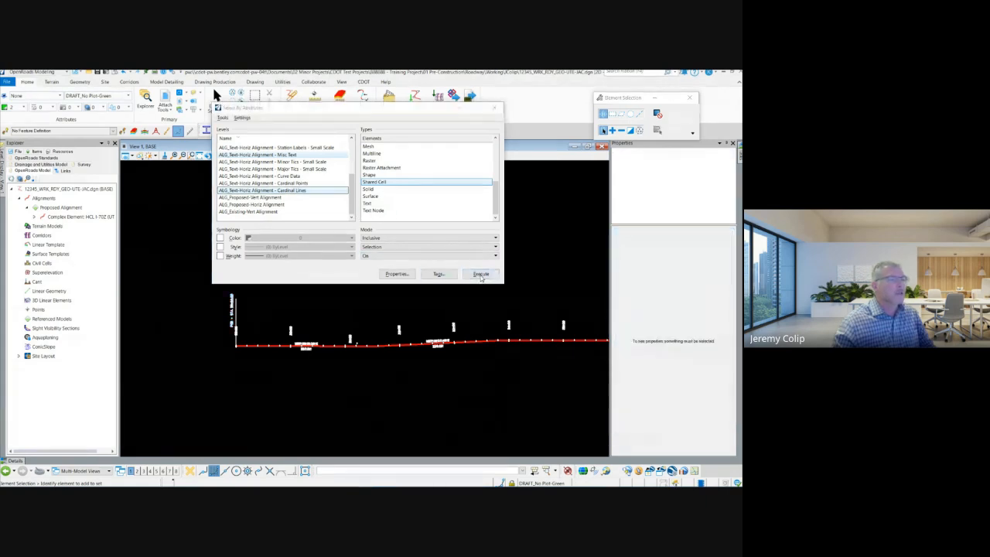
# Rerun the attribute selection on the Misc Text and Cardinal Lines levels with all element types included
pyautogui.click(396, 198)
pyautogui.hotkey('ctrl', 'a')
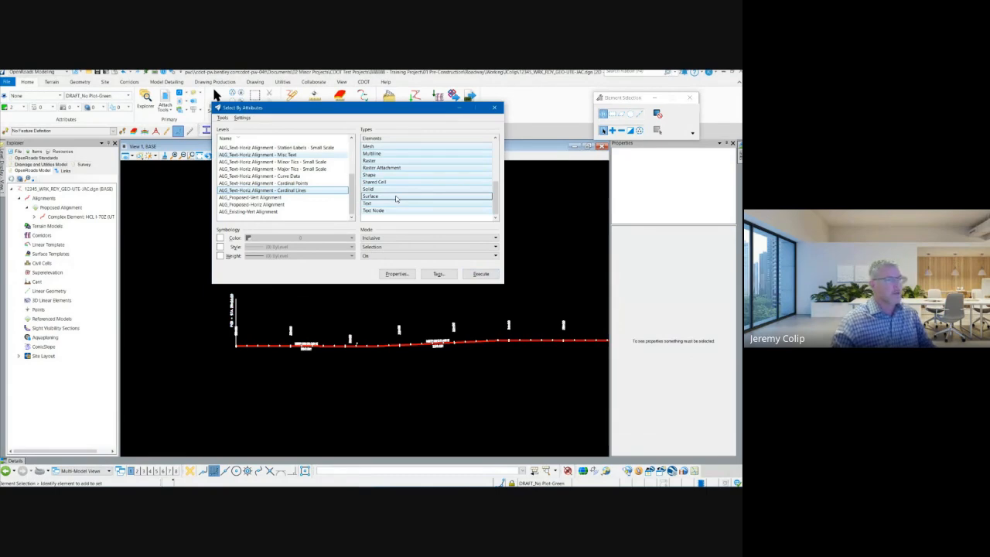
pyautogui.click(481, 275)
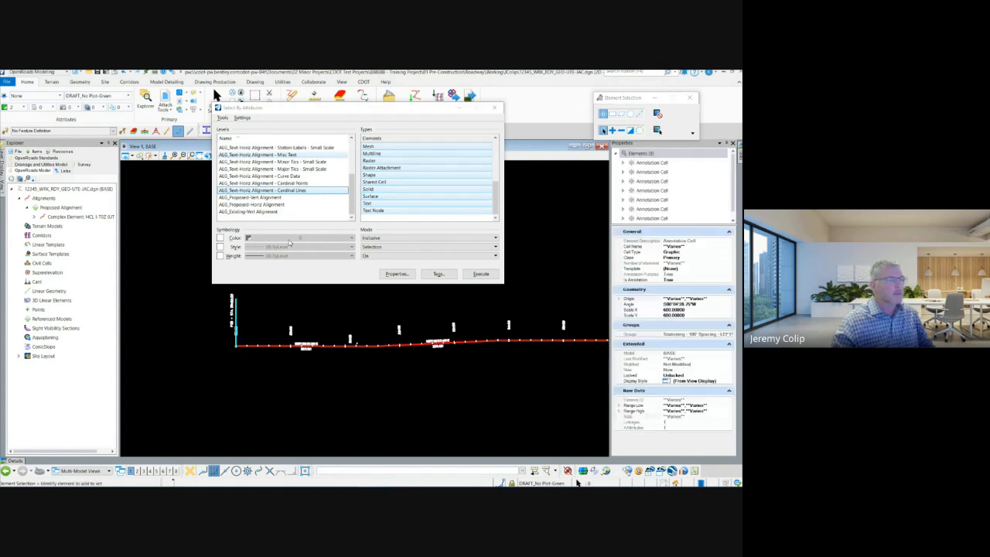
pyautogui.moveTo(238, 312)
pyautogui.scroll(-2, 218, 393)
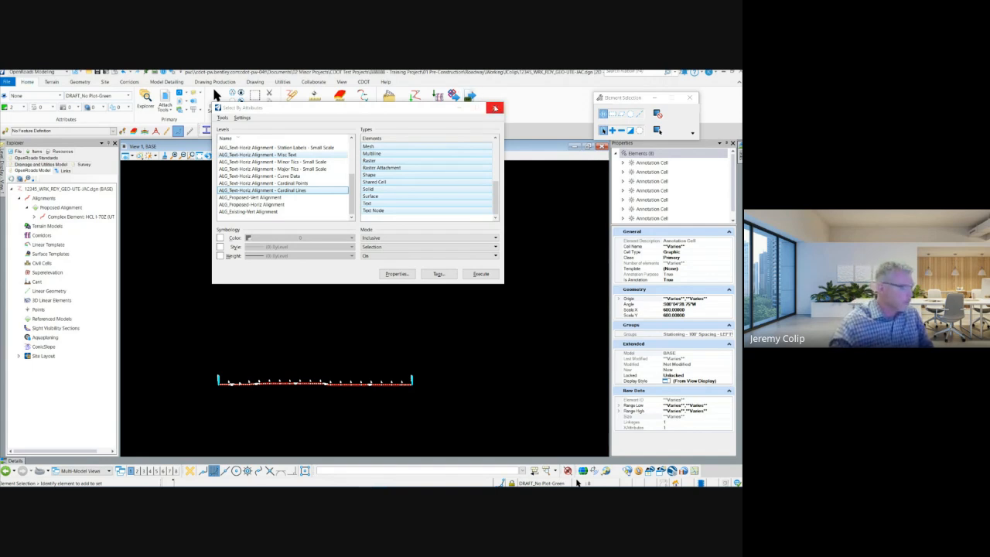
# Close Select By Attributes, allowing it to continue filtering the location or display of elements
pyautogui.click(495, 109)
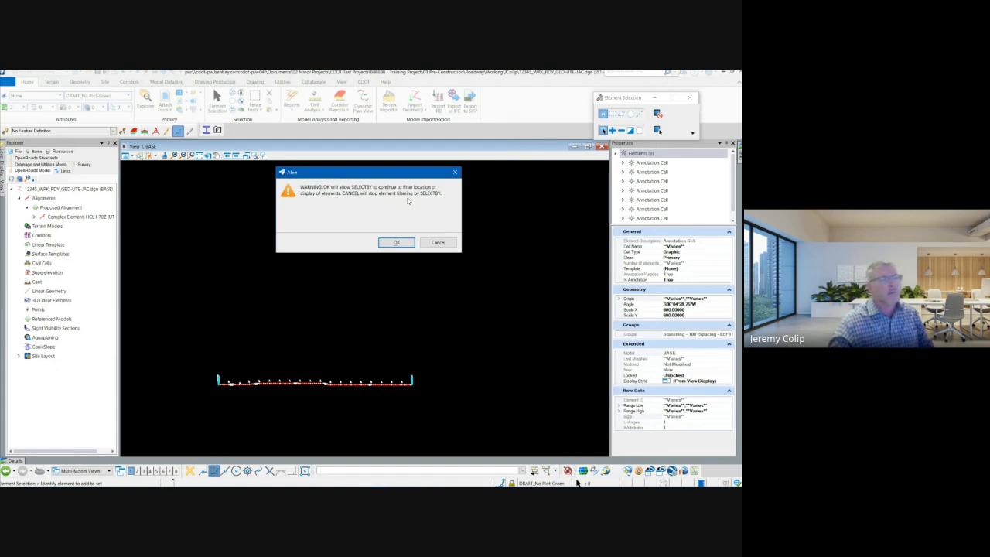
pyautogui.click(396, 242)
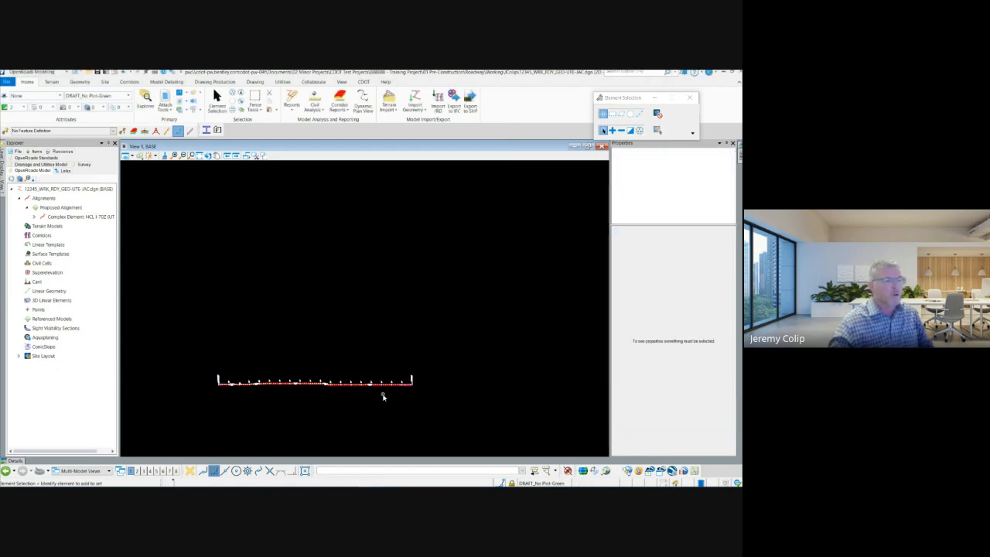
pyautogui.scroll(3, 382, 393)
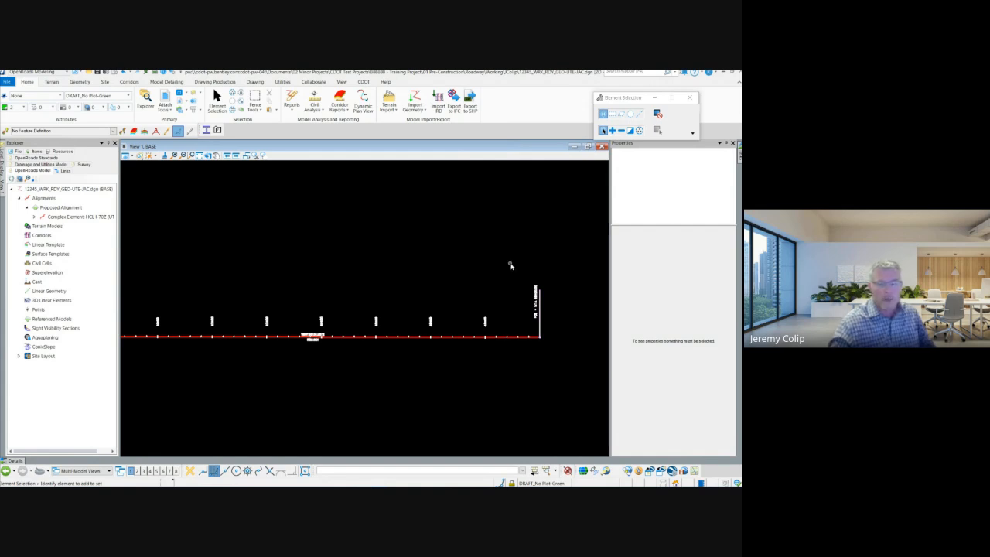
pyautogui.scroll(-2, 467, 274)
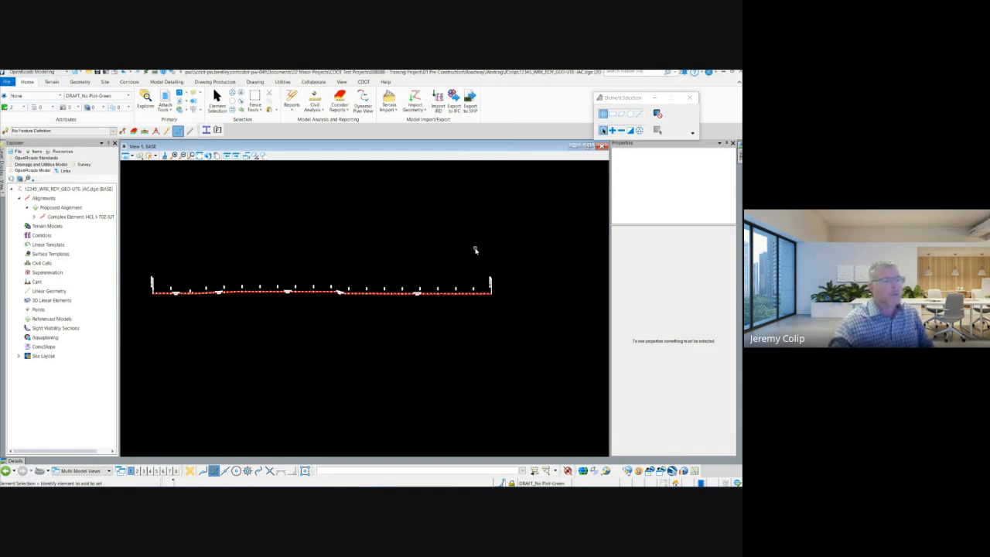